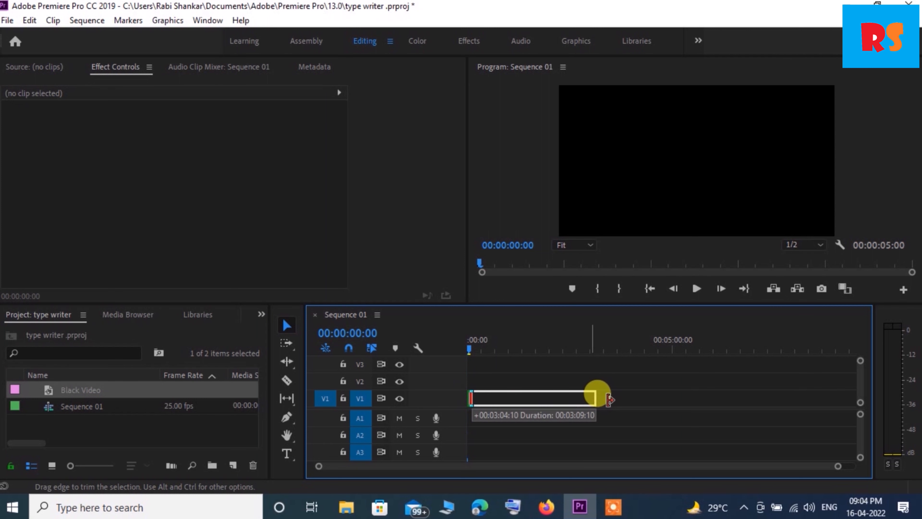
Find the Tint video effect and apply it to the Black Video clip in the sequence.
click(504, 453)
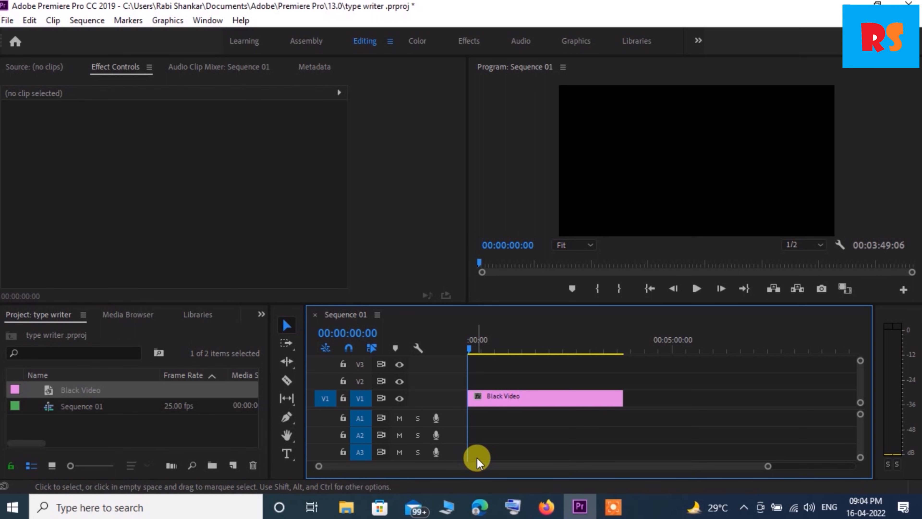
click(469, 41)
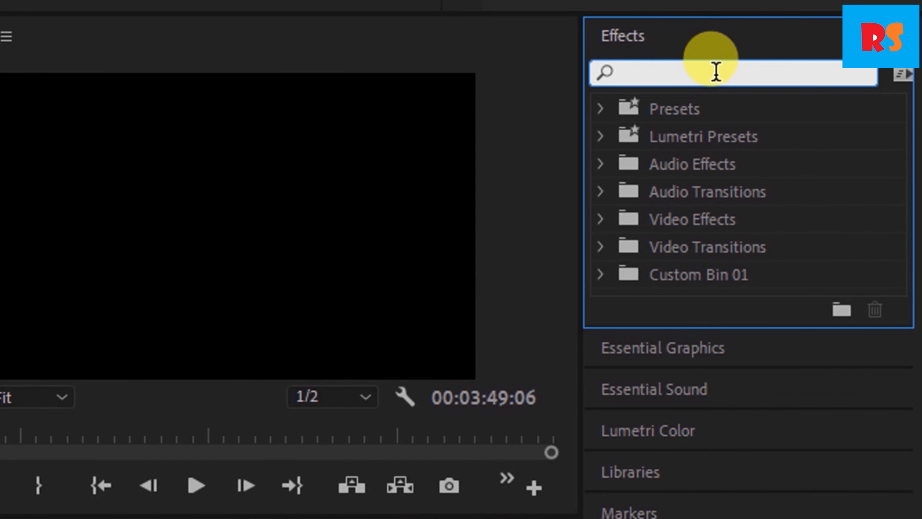
text(t)
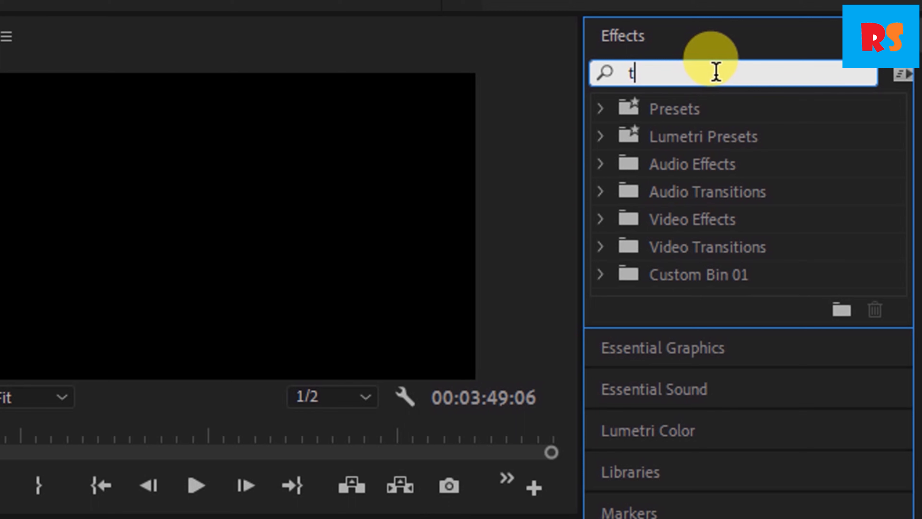
text(int)
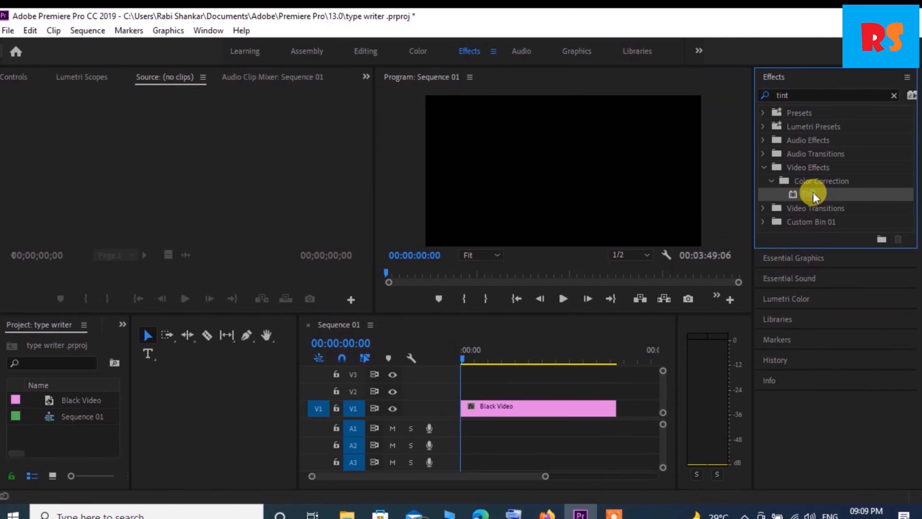
drag(692, 273, 481, 413)
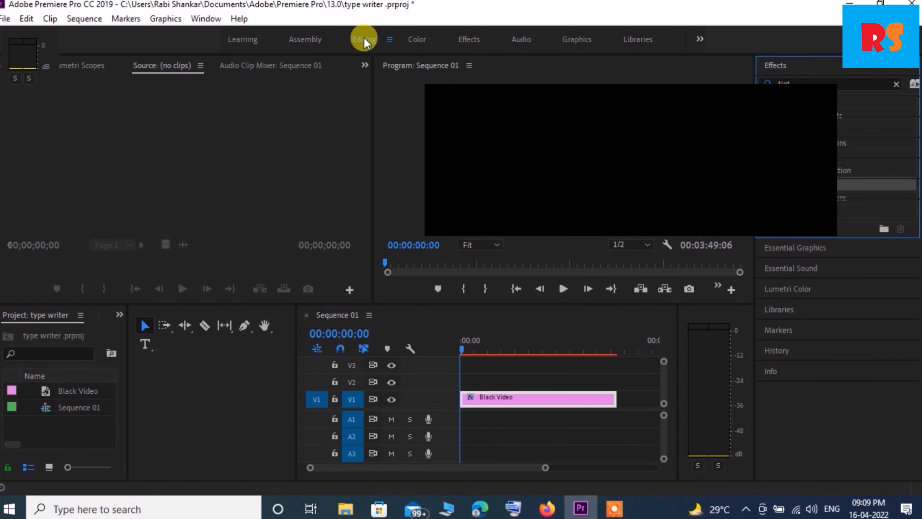
Set the Map Black To colour of the Black Video clip's Tint effect to ffffff.
click(365, 53)
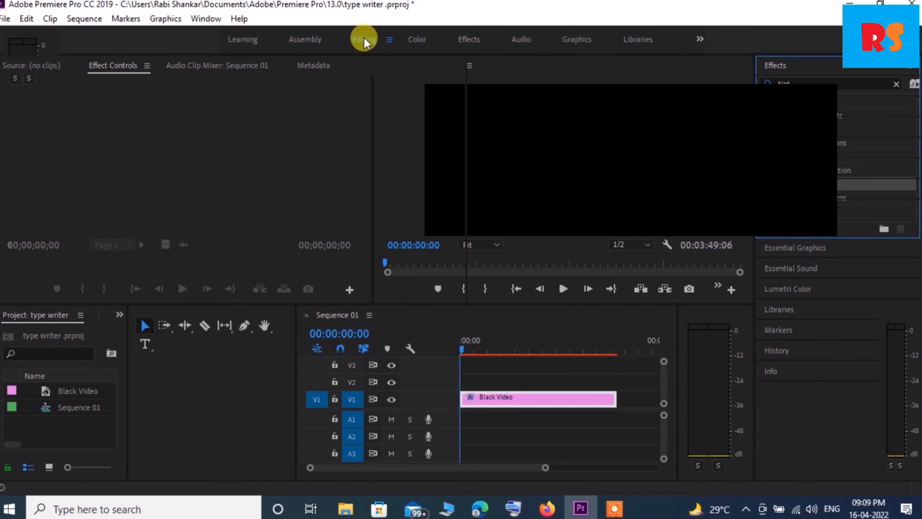
scroll(181, 237, down, 5)
click(177, 237)
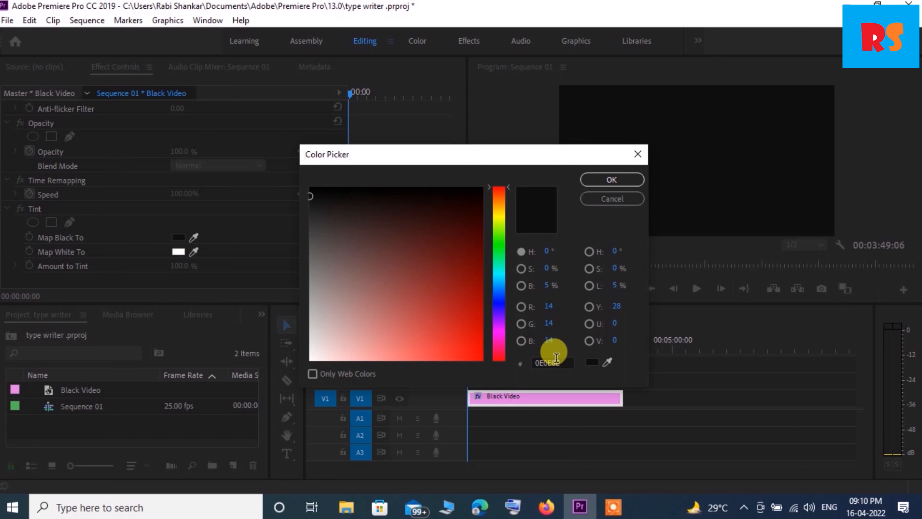
click(570, 362)
key(BackSpace)
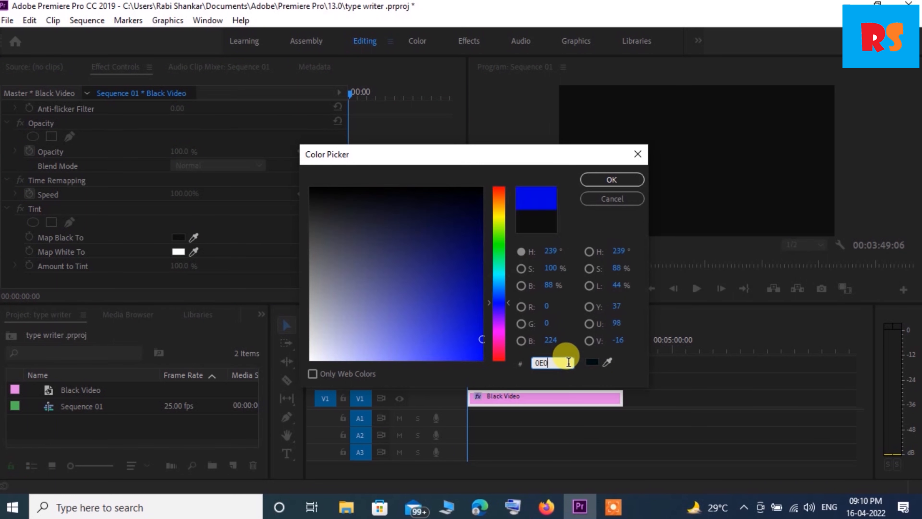
text(ffffff)
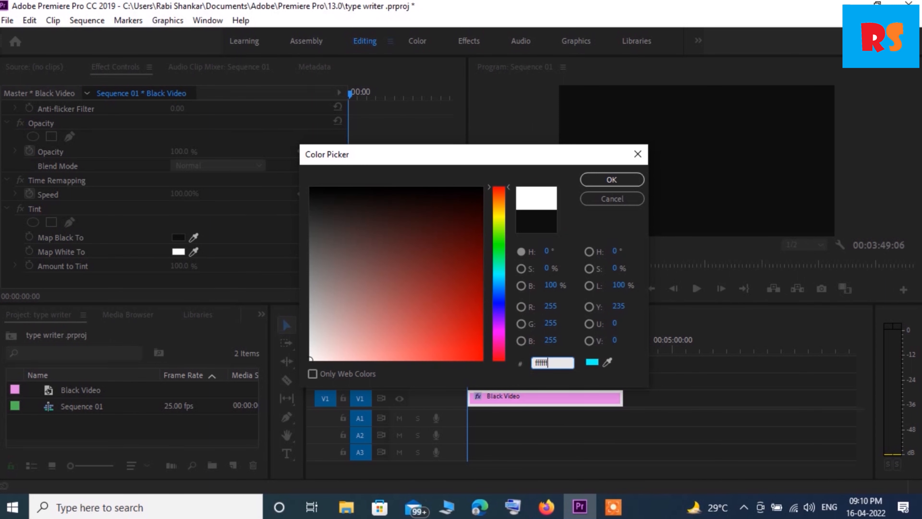
click(612, 179)
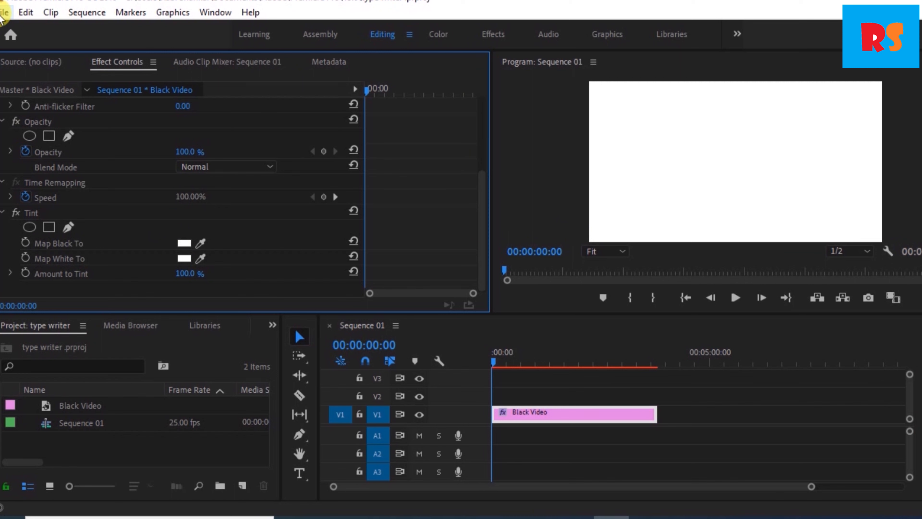
Create a new legacy title named "type" with the default video settings.
click(3, 13)
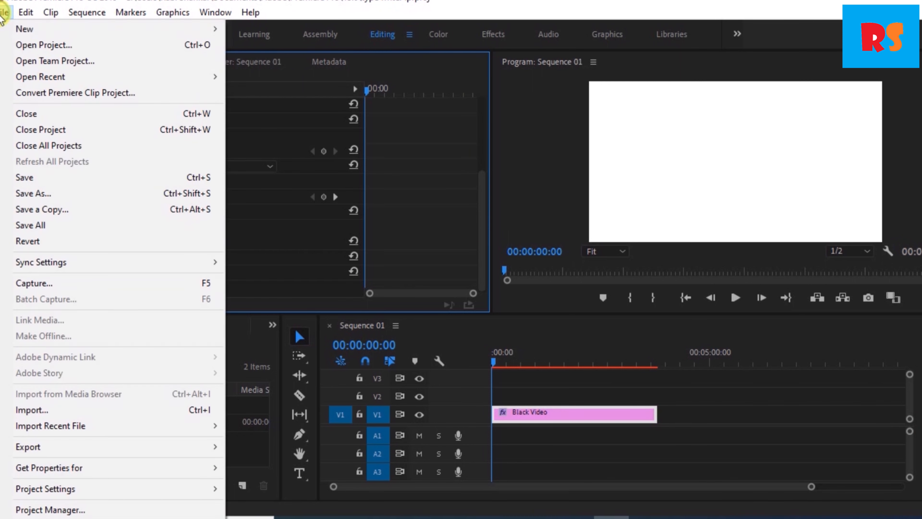
mouse_move(22, 29)
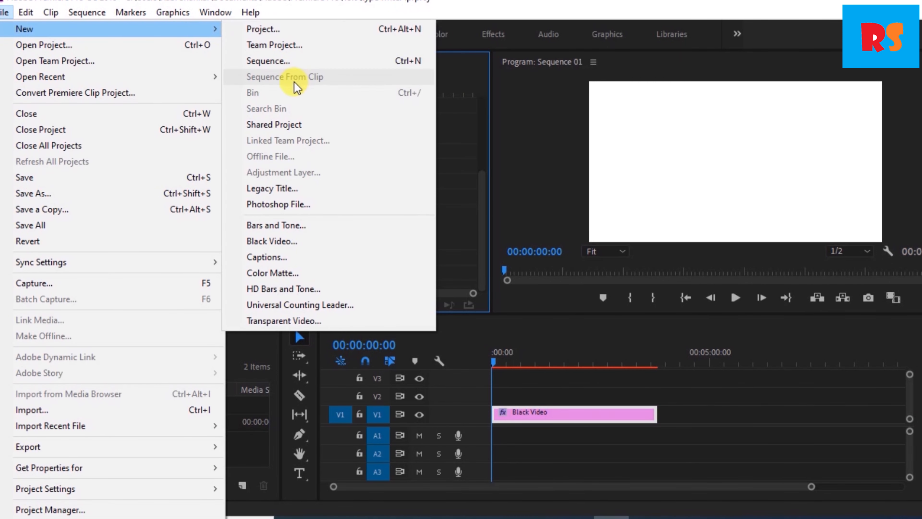
click(302, 193)
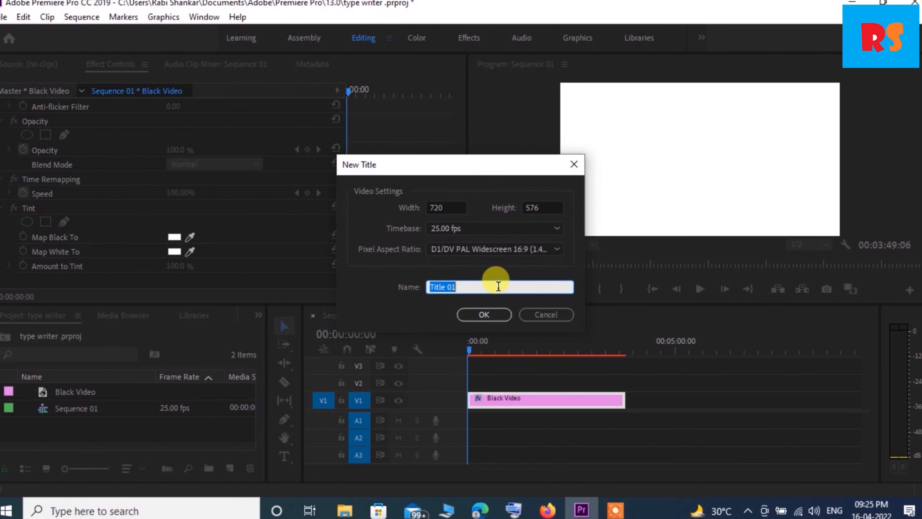
key(BackSpace)
text(ty)
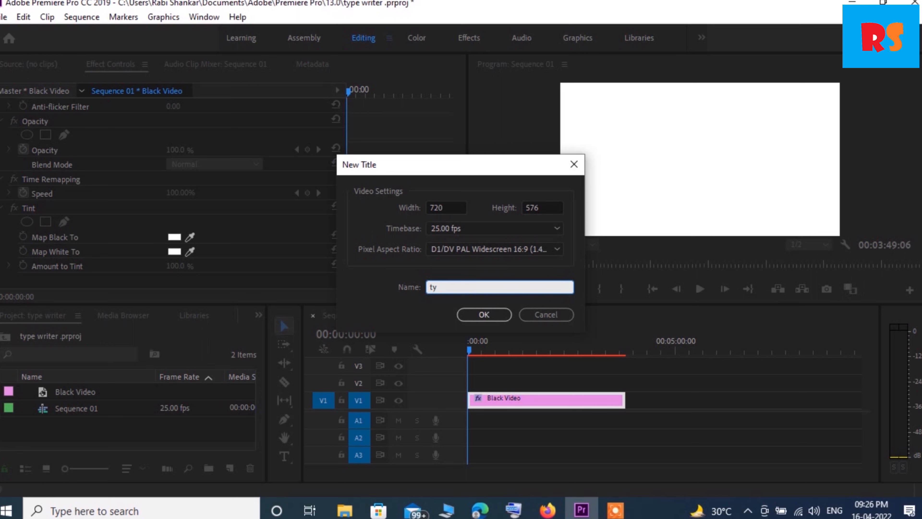
text(pe)
click(485, 315)
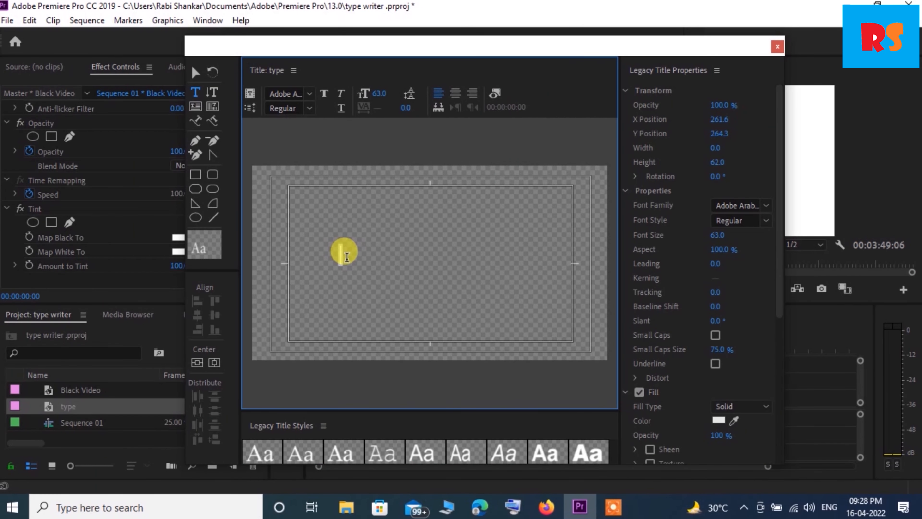
Enter the text "Typewriter effect in Adobe premier Pro" in the title.
text(T)
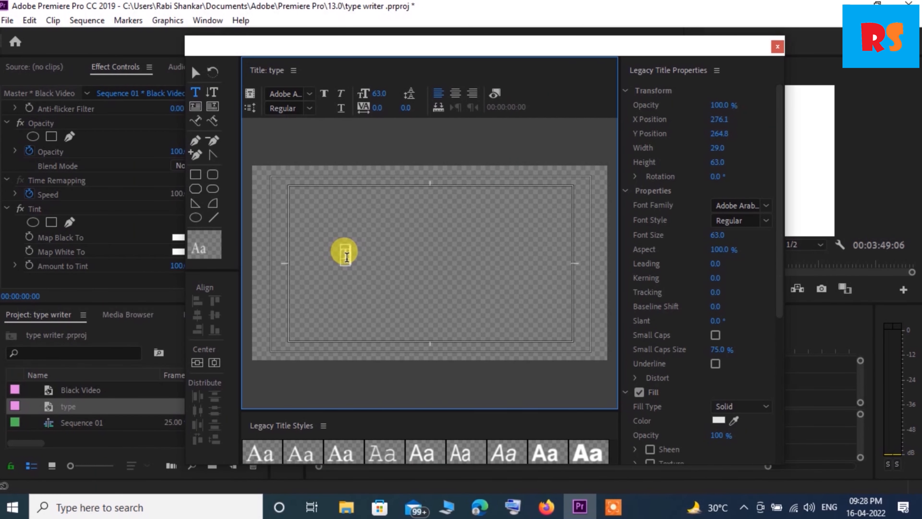
text(ypew riter)
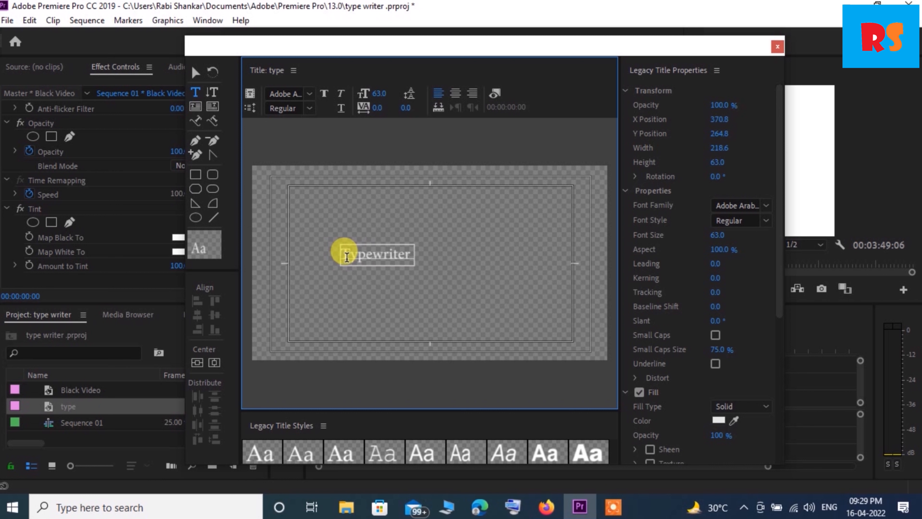
text( effect)
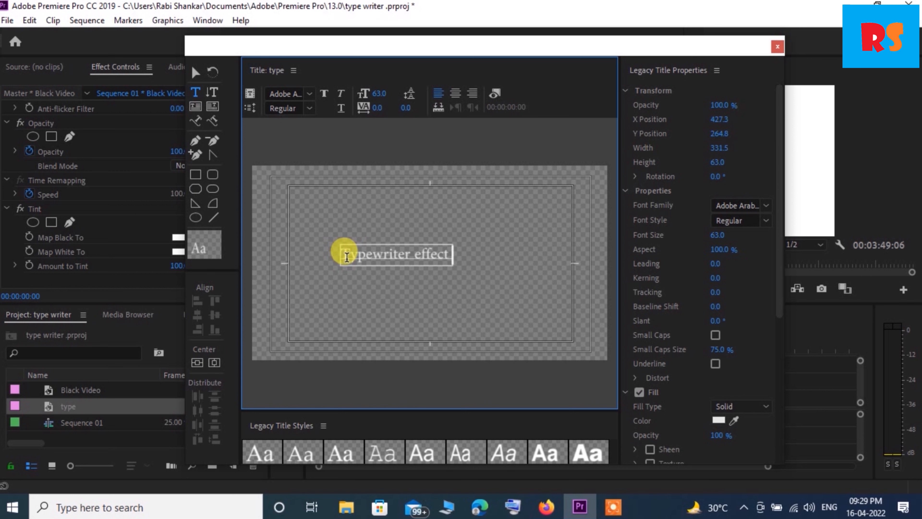
text( in Adobe)
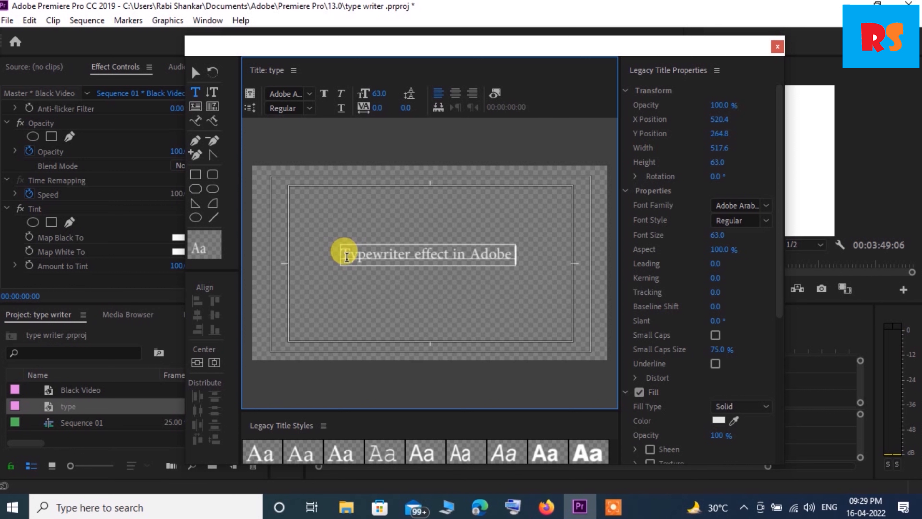
text( premier)
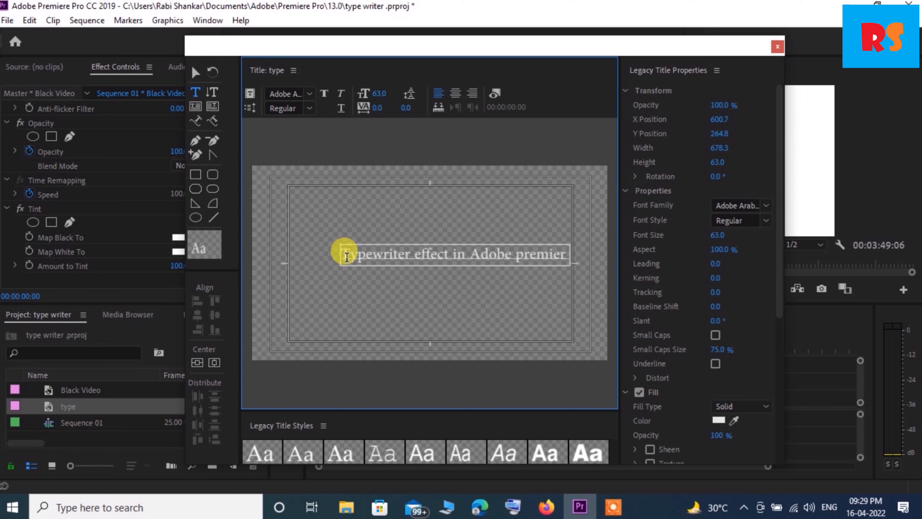
text( Pro)
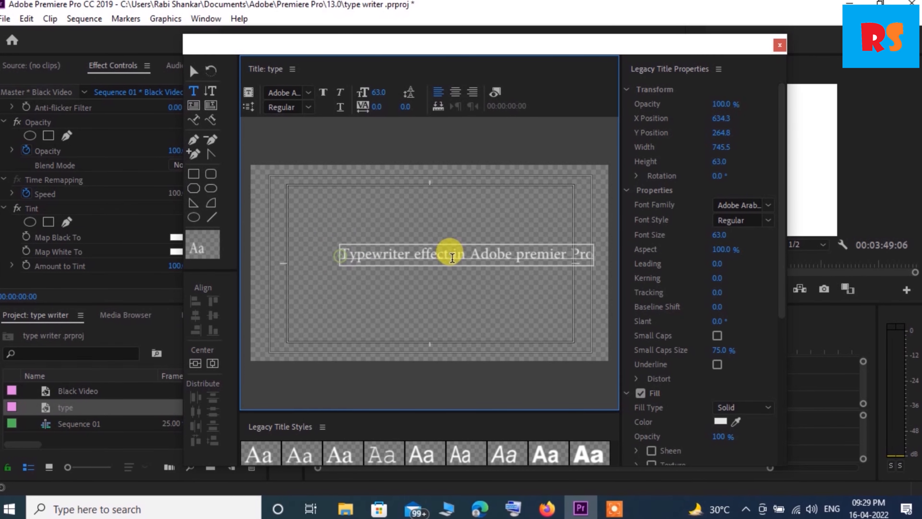
Format the whole title text in the Adobe Hebrew font at size 50.
key(ctrl+a)
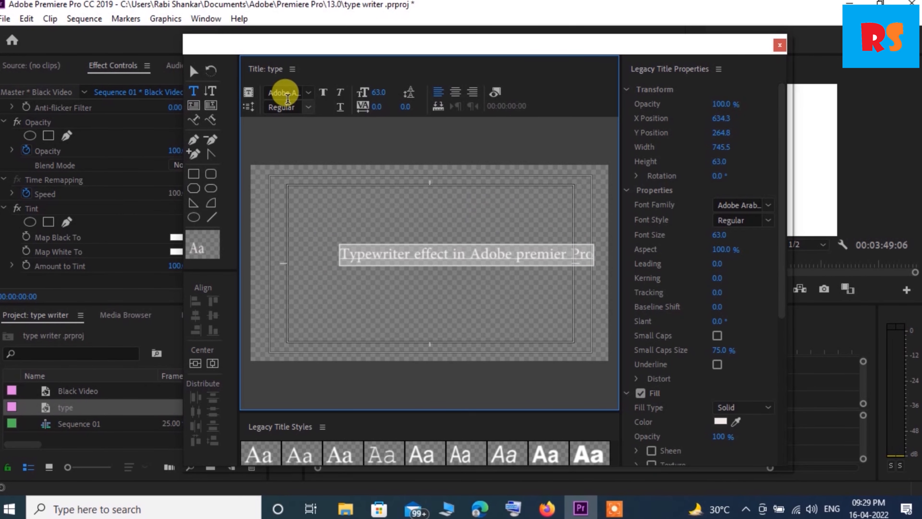
click(305, 93)
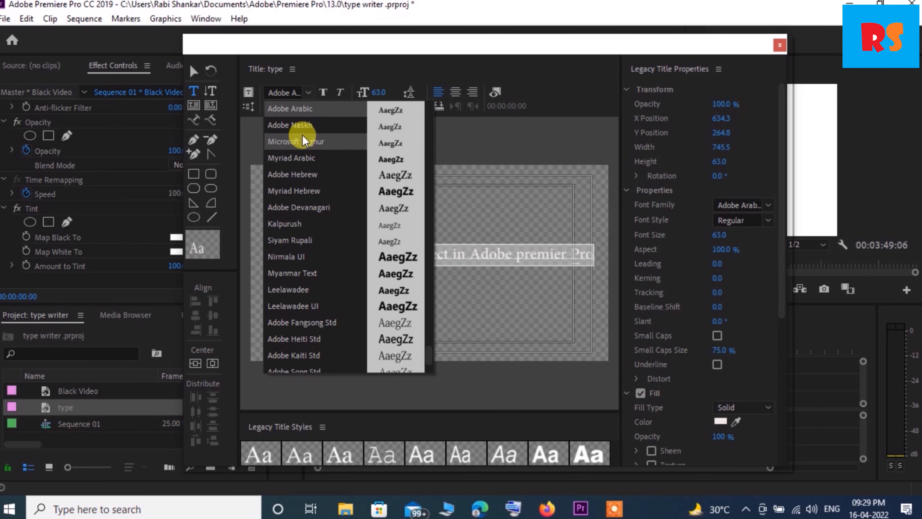
click(305, 174)
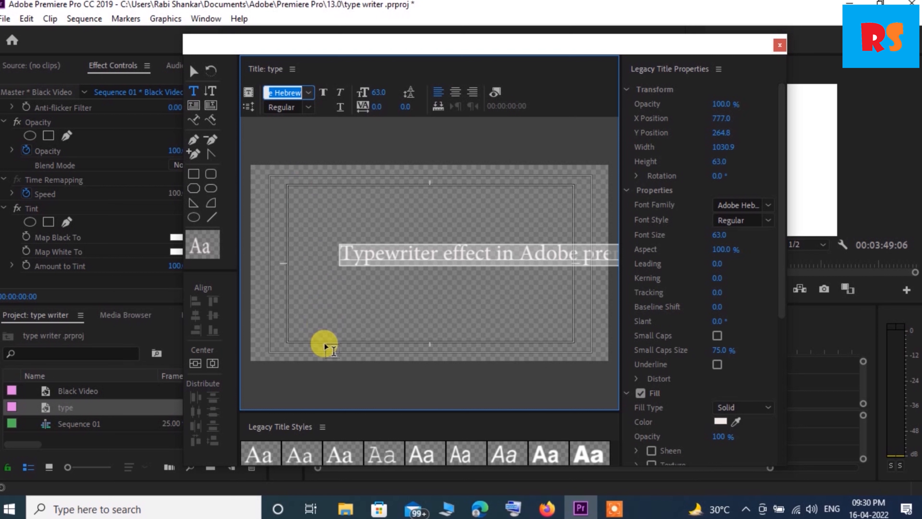
click(379, 93)
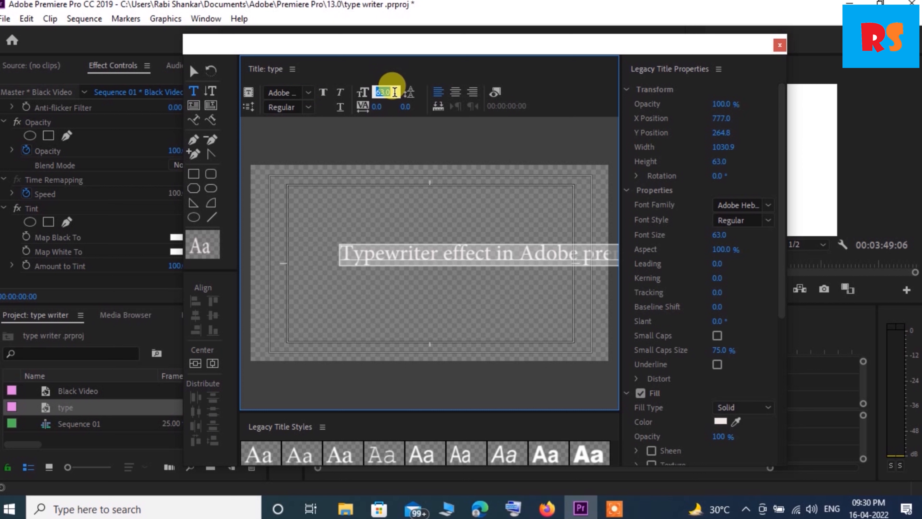
text(50)
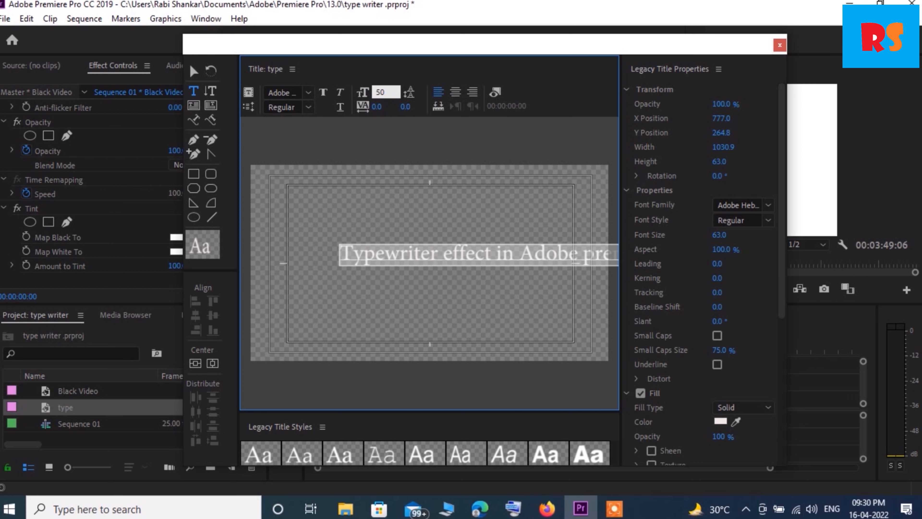
click(413, 123)
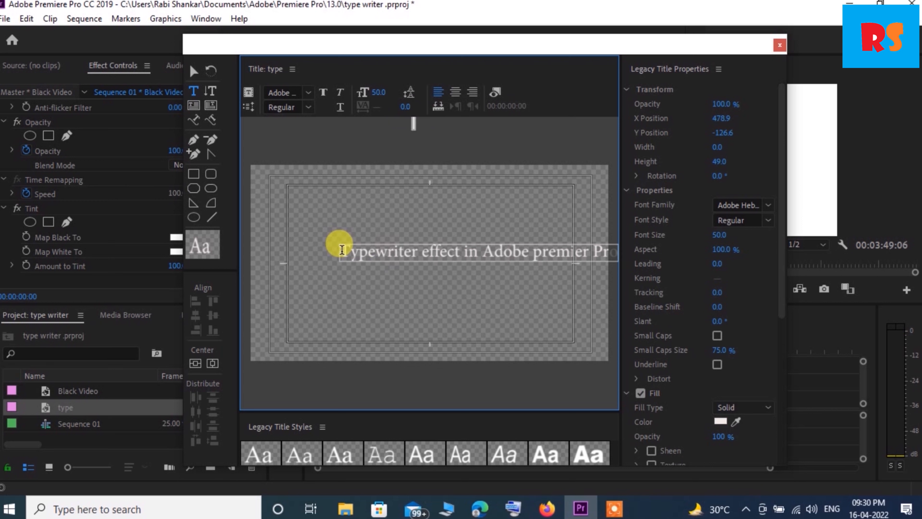
Set the fill colour of the whole title text to near-black 0D0C0C.
drag(343, 251, 617, 285)
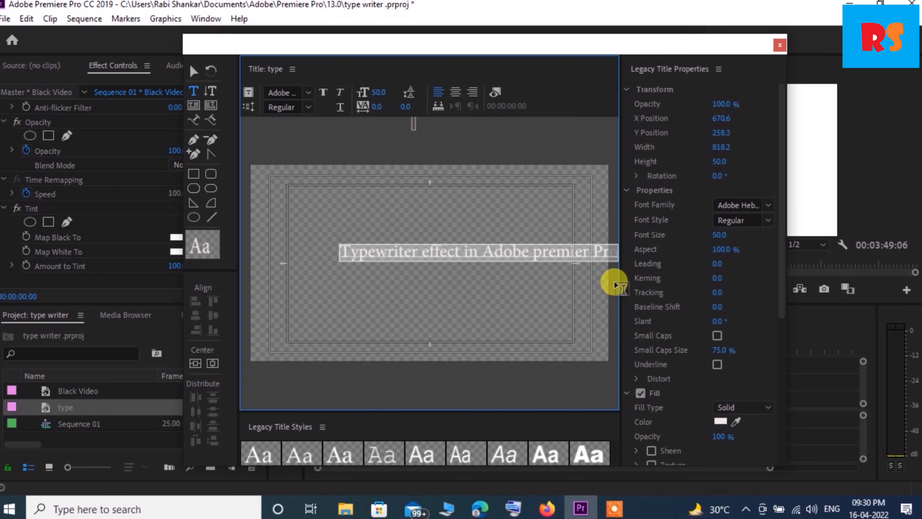
click(721, 422)
click(316, 195)
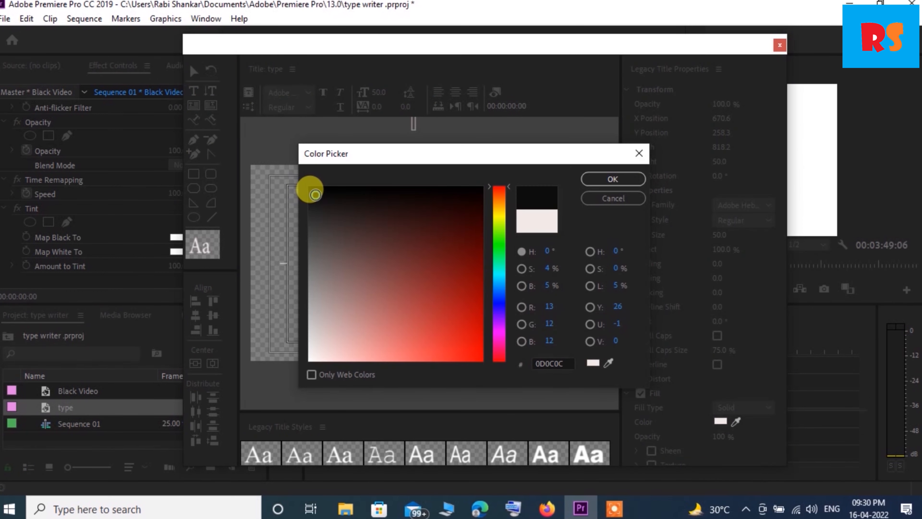
click(593, 184)
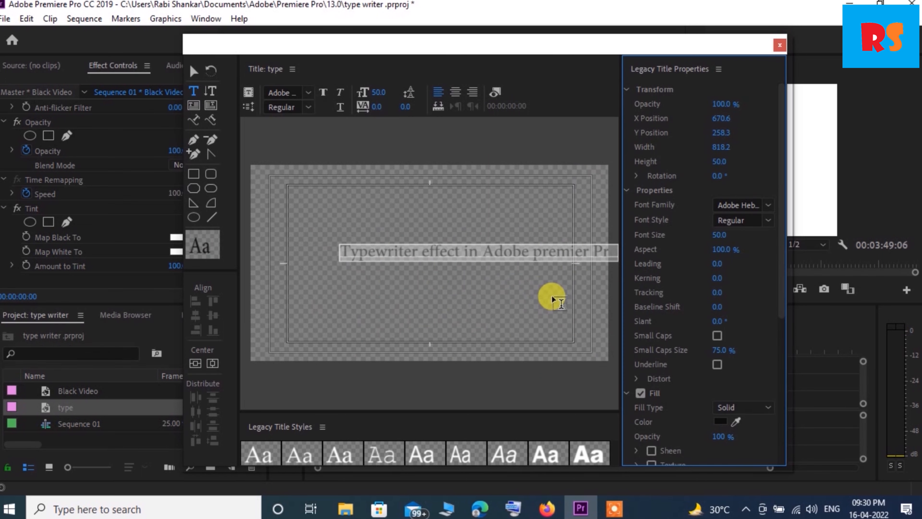
Centre the title text vertically in the frame and shift it horizontally to an X position of about 527.6.
click(344, 246)
click(199, 364)
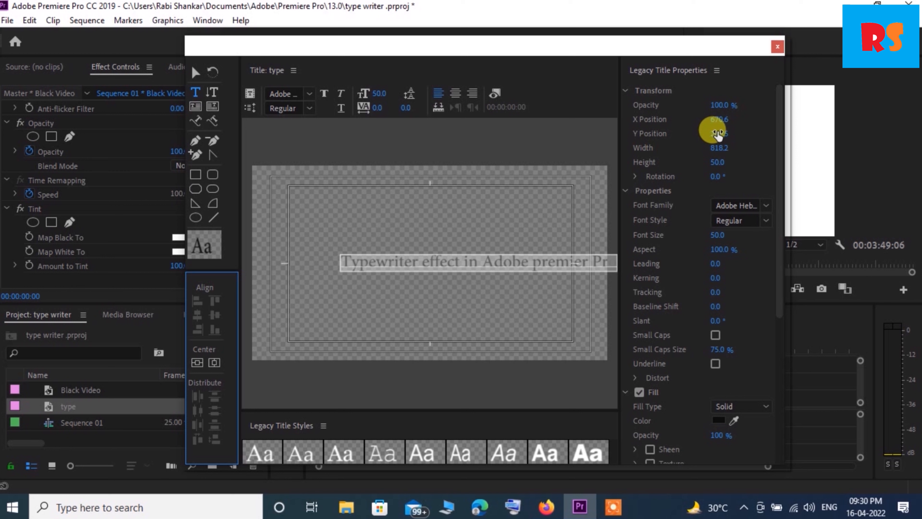
drag(718, 119, 620, 126)
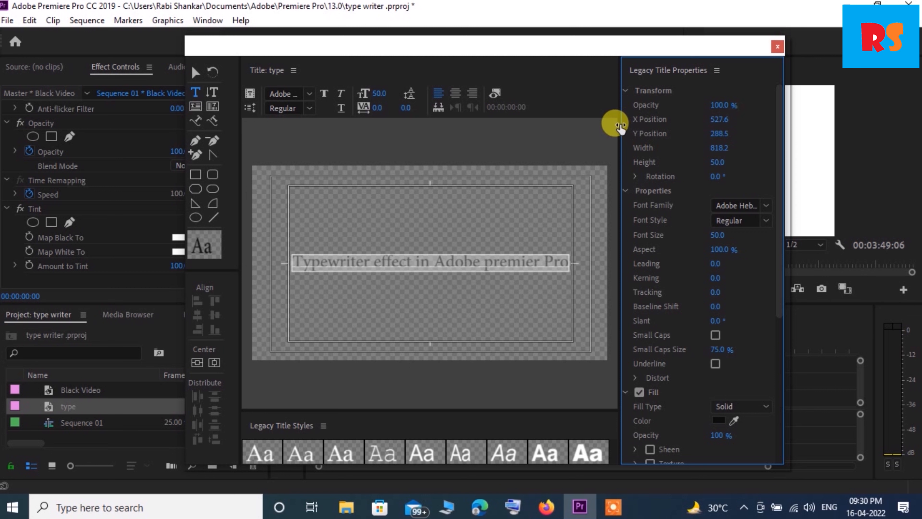
click(585, 296)
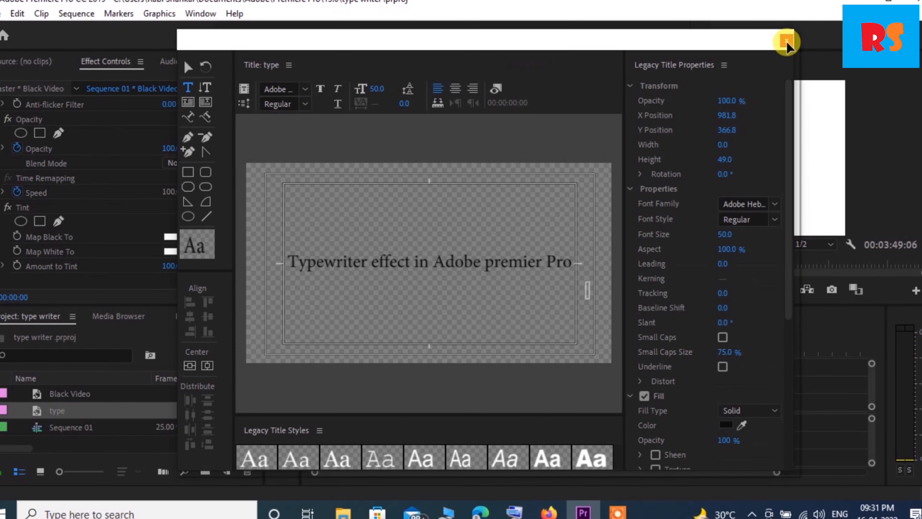
Close the title editor and place the "type" title on track V2 above the Black Video clip.
click(787, 42)
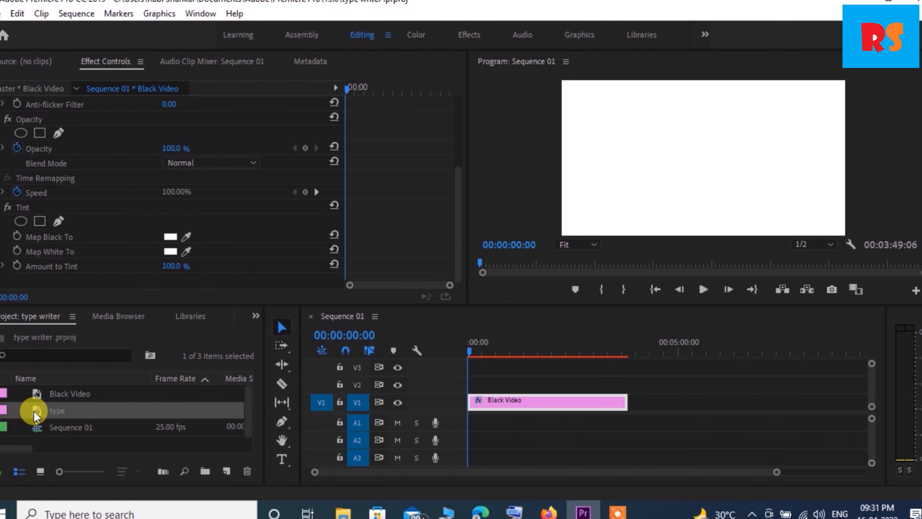
drag(35, 411, 624, 382)
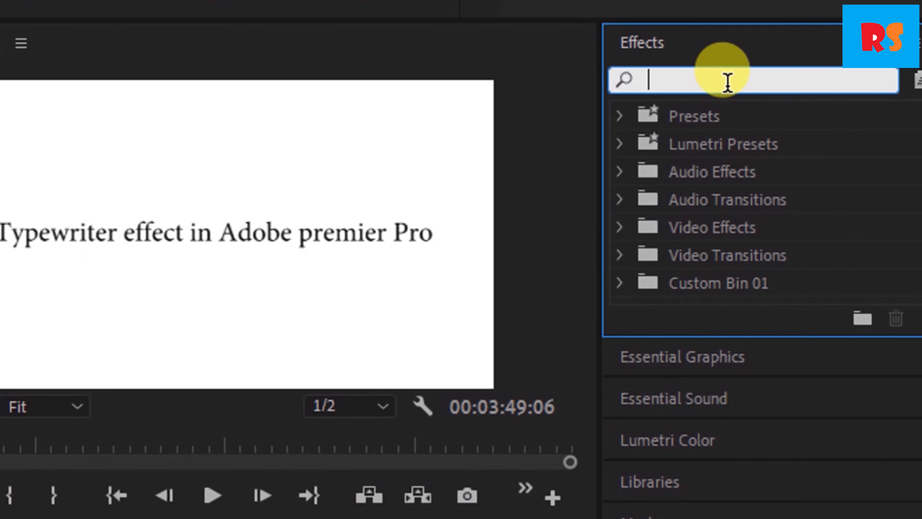
Find the Linear Wipe video effect and apply it to the "type" title clip on track V2.
text(li)
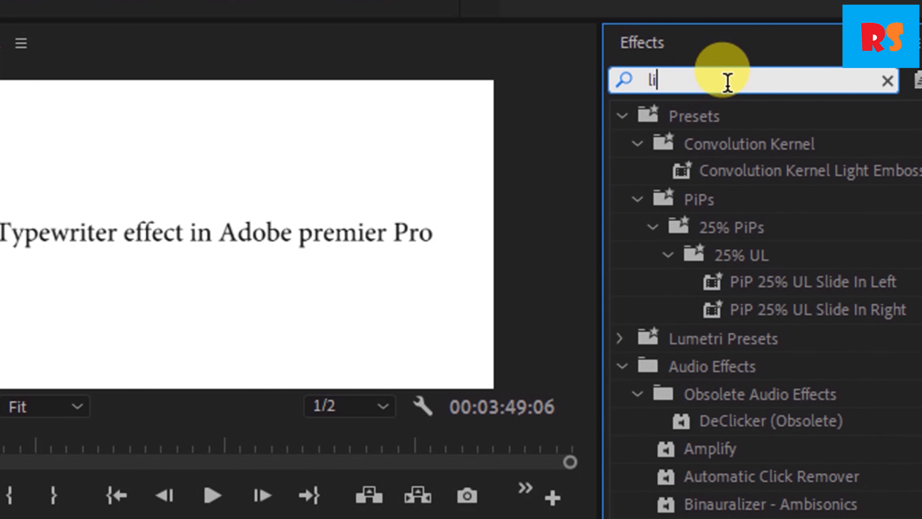
text(n)
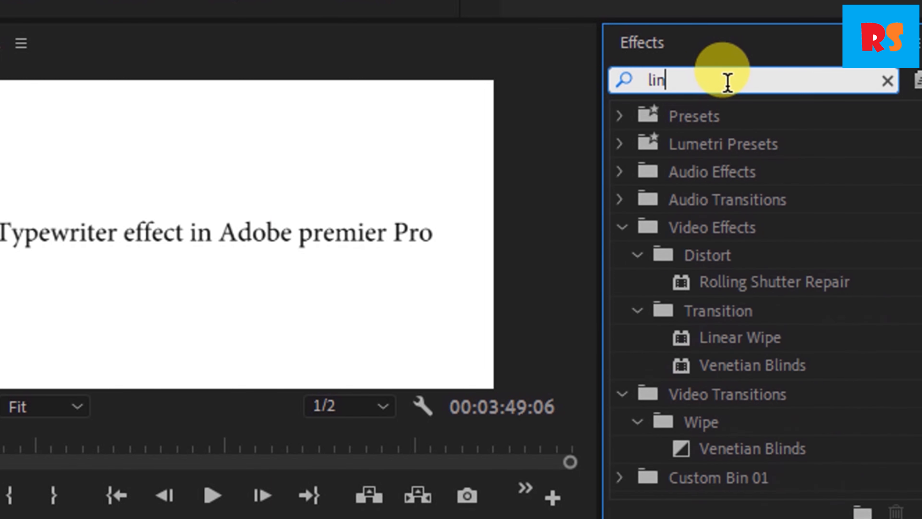
text(ear wip)
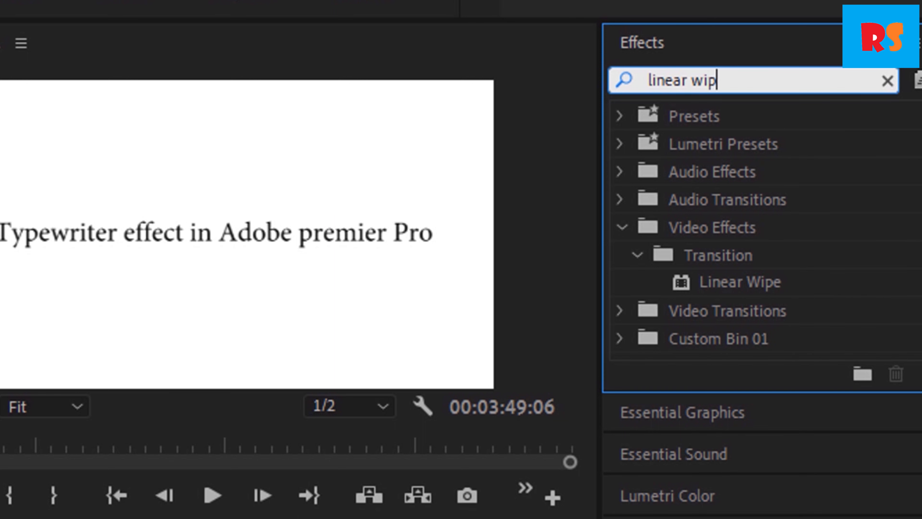
text(e)
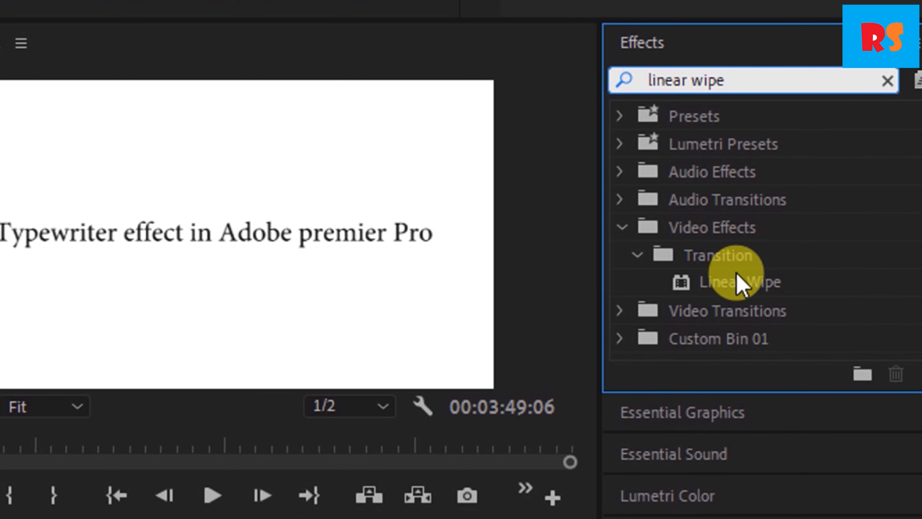
click(712, 281)
drag(853, 182, 536, 389)
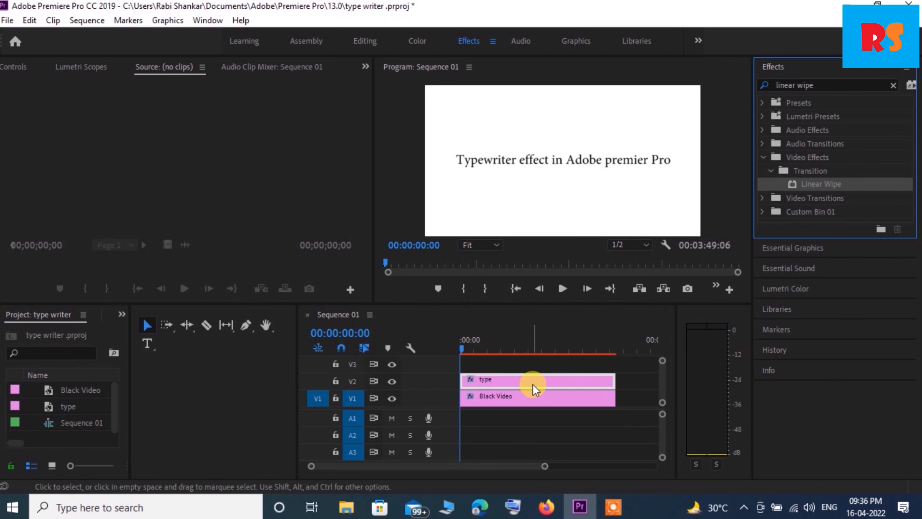
Switch to the Editing workspace and set the title clip's Linear Wipe angle to 270°.
click(368, 41)
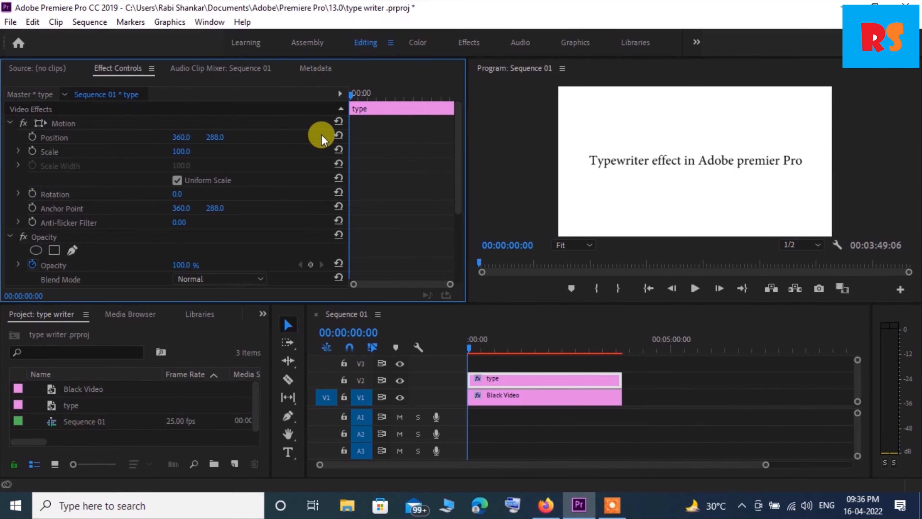
scroll(245, 230, down, 3)
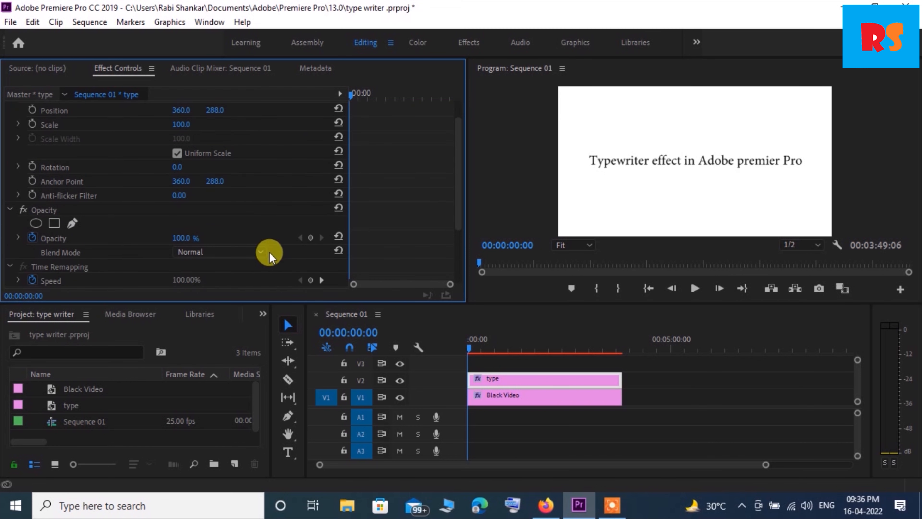
scroll(269, 255, down, 2)
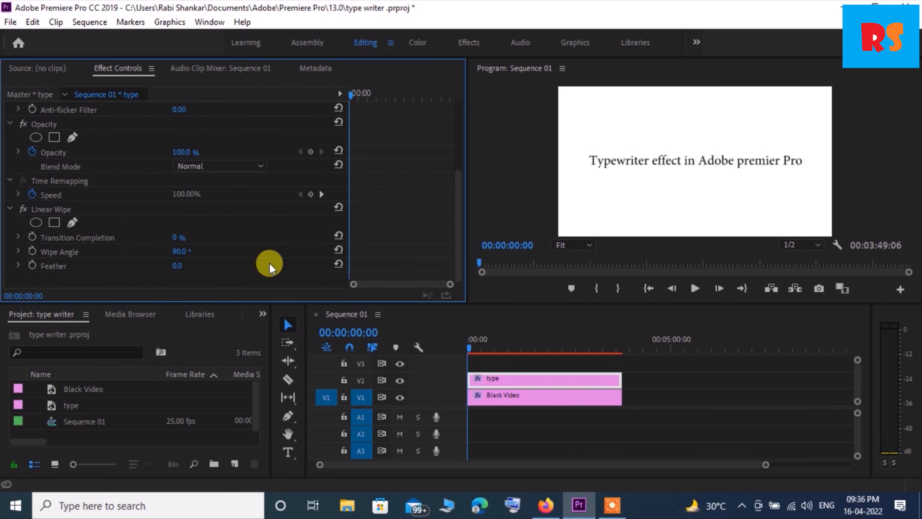
mouse_move(182, 244)
mouse_down()
mouse_move(240, 248)
mouse_move(173, 248)
mouse_up()
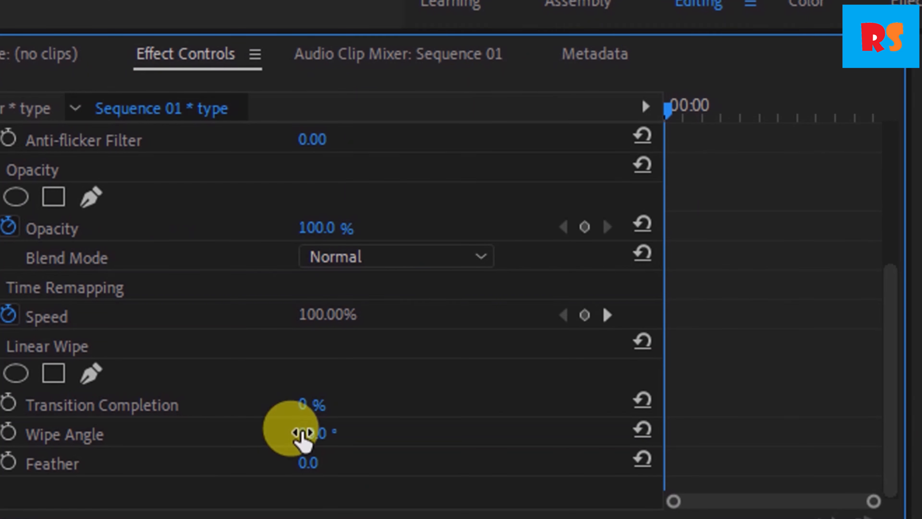
click(177, 252)
text(27)
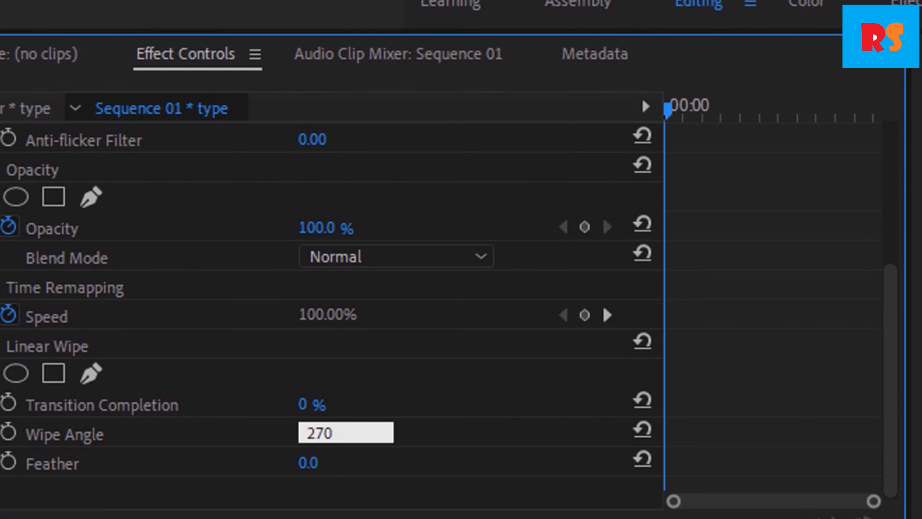
text(0)
key(Return)
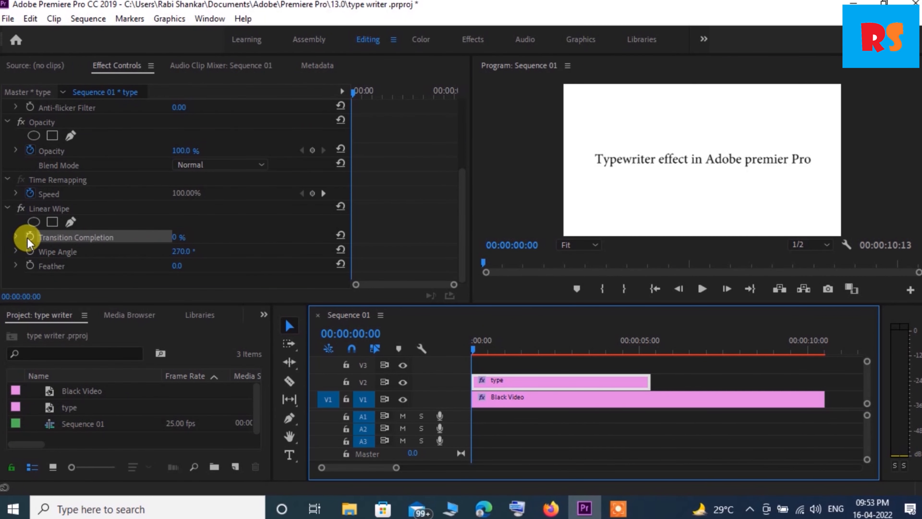
Keyframe the Linear Wipe's Transition Completion from 100% at the sequence start to 0% at 00:00:05:00.
drag(174, 237, 271, 240)
click(31, 238)
click(477, 351)
drag(478, 353, 646, 364)
key(Left)
key(Left)
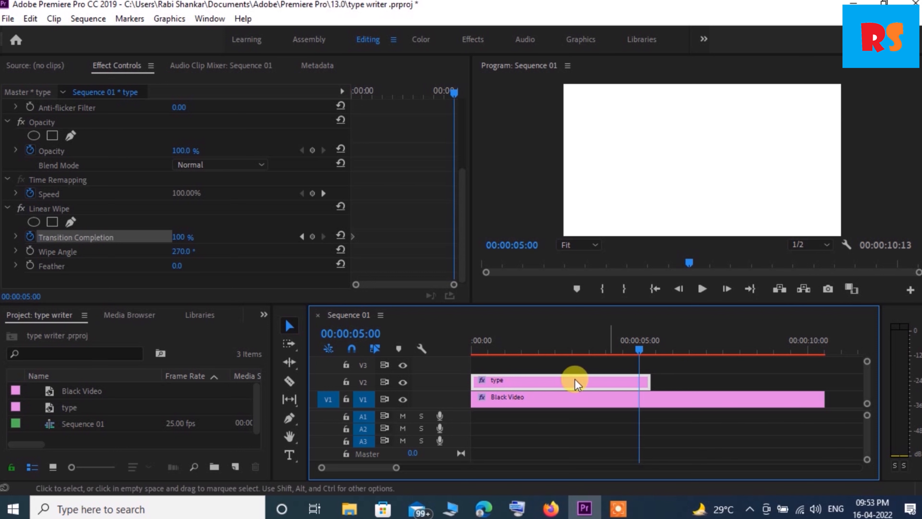
drag(178, 239, 73, 251)
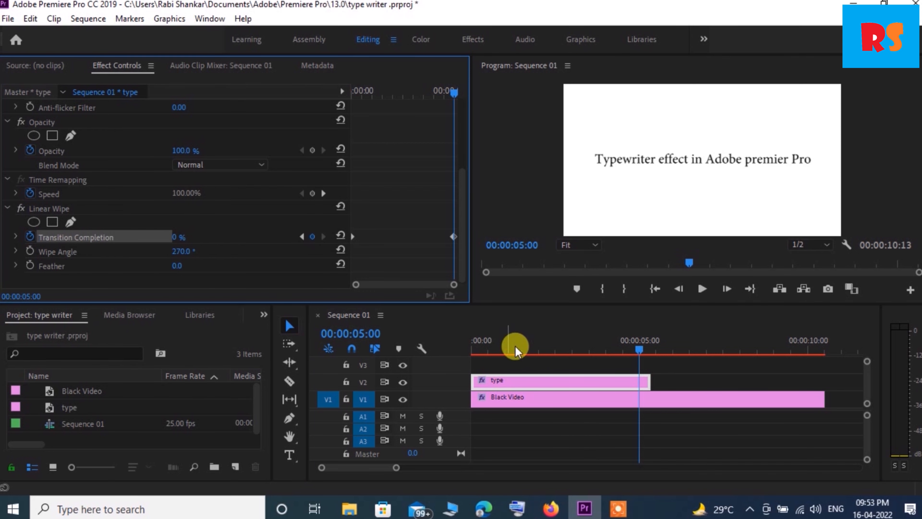
Play the sequence from the beginning to review the text reveal.
drag(638, 350, 457, 350)
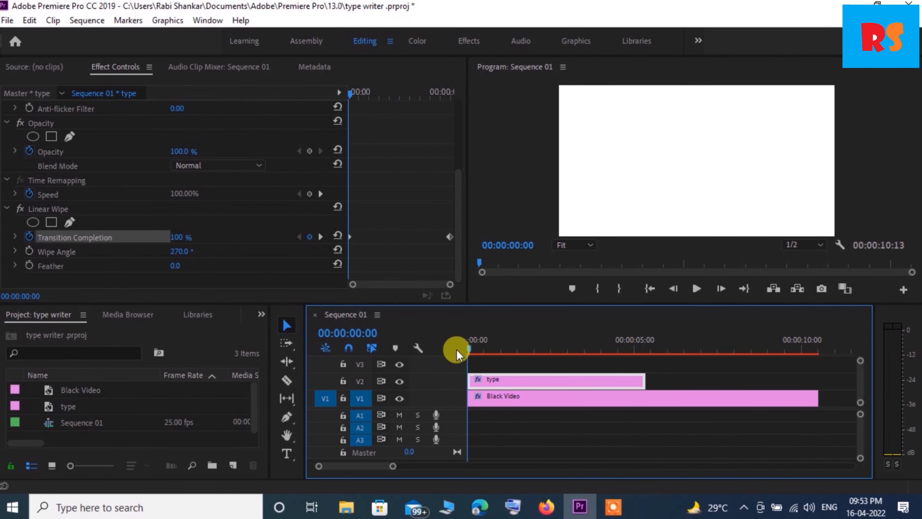
click(697, 288)
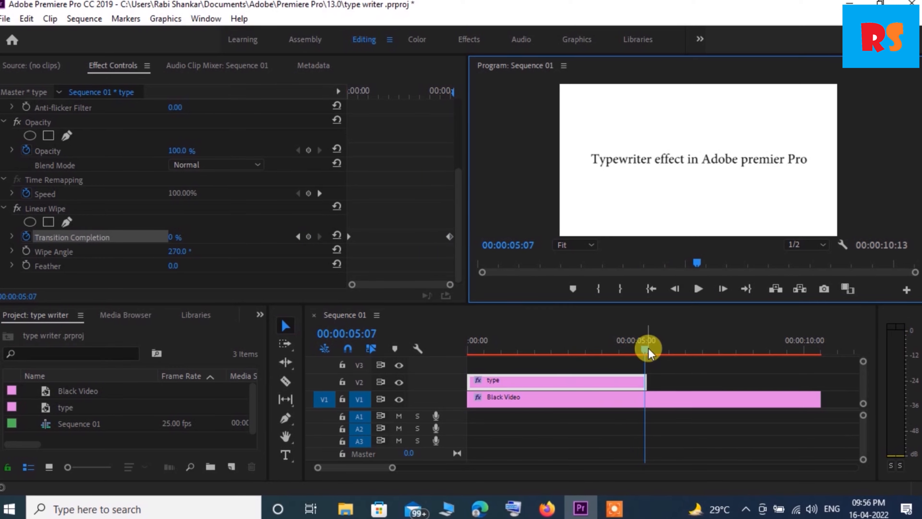
click(645, 349)
drag(646, 349, 451, 349)
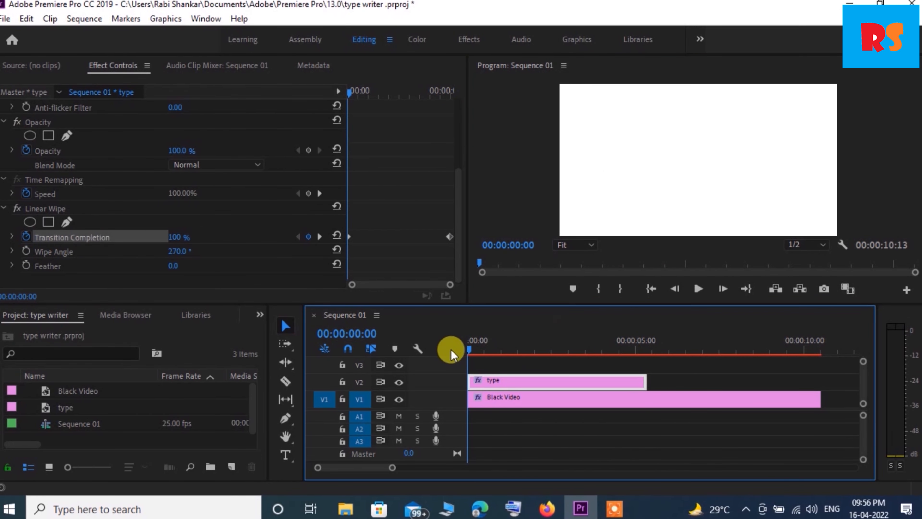
click(698, 288)
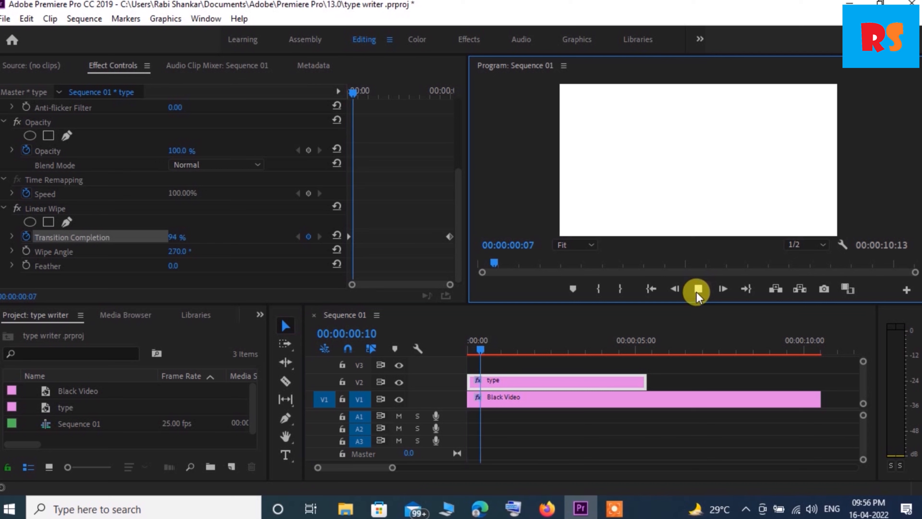
click(698, 289)
Speed up the reveal by moving the ending Transition Completion keyframe to about 00:00:02:21, and play it from the start.
drag(450, 235, 410, 233)
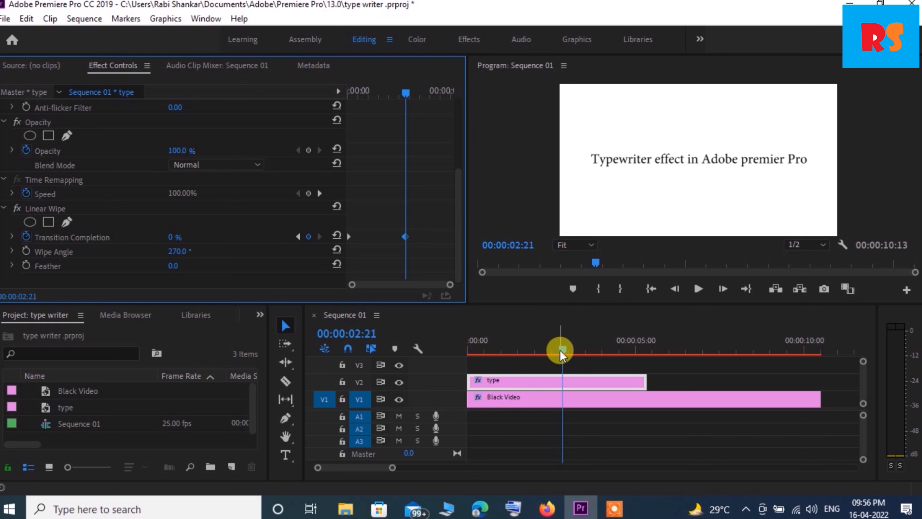
drag(560, 351, 457, 350)
click(696, 288)
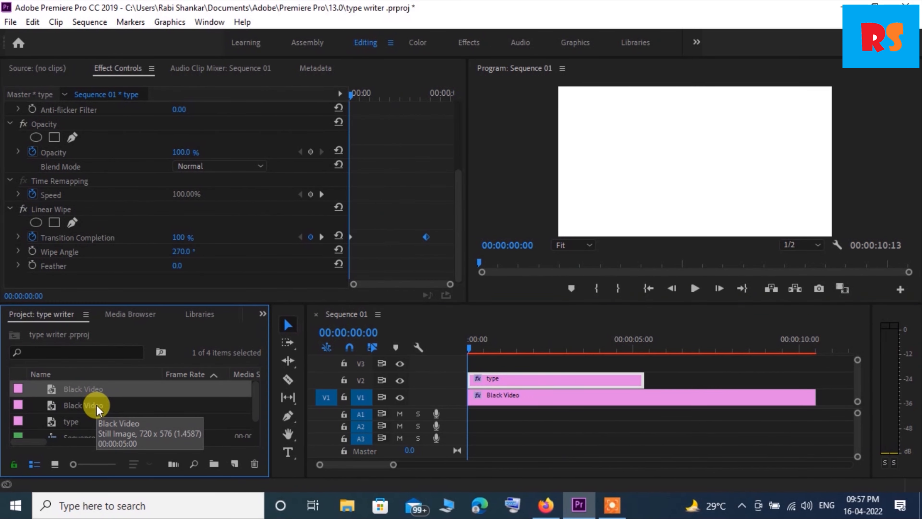
Place the second Black Video at the start of track V3 and set its scale width to 0.3 and scale height to 86.
click(97, 405)
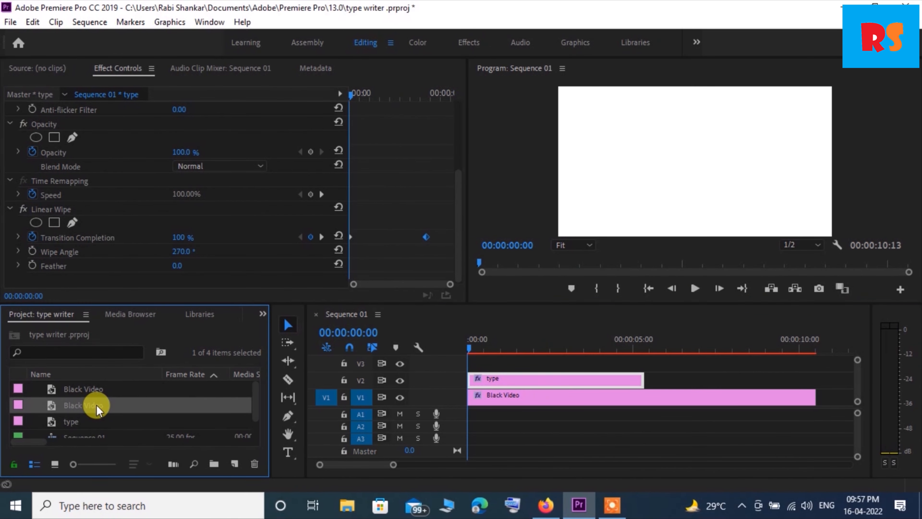
drag(97, 405, 463, 364)
click(379, 243)
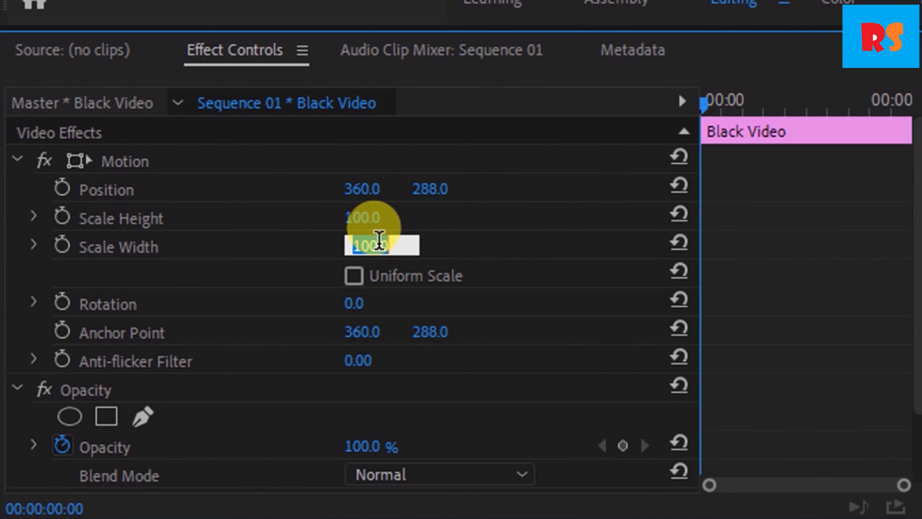
text(0.3)
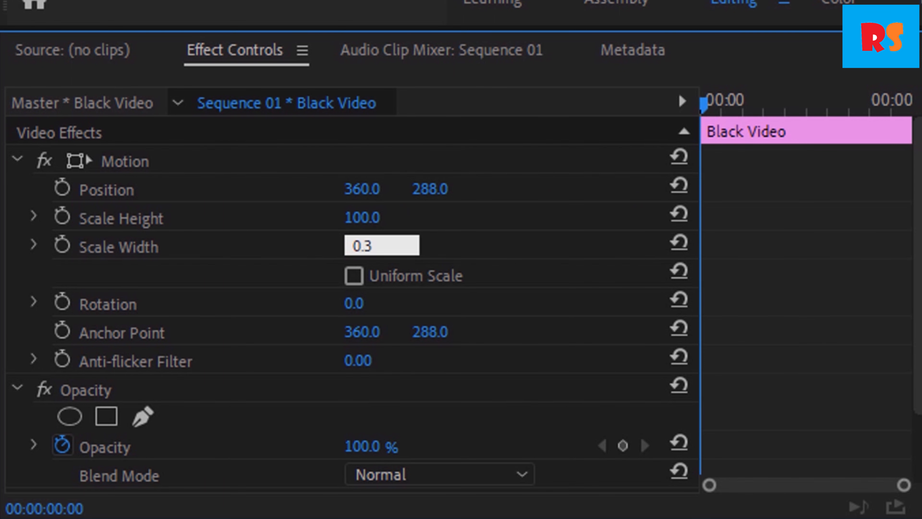
click(382, 209)
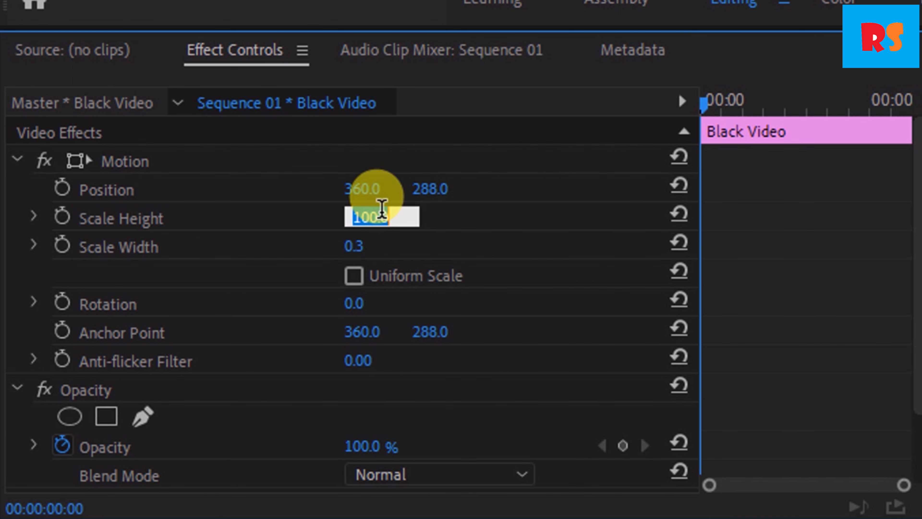
text(86)
key(Return)
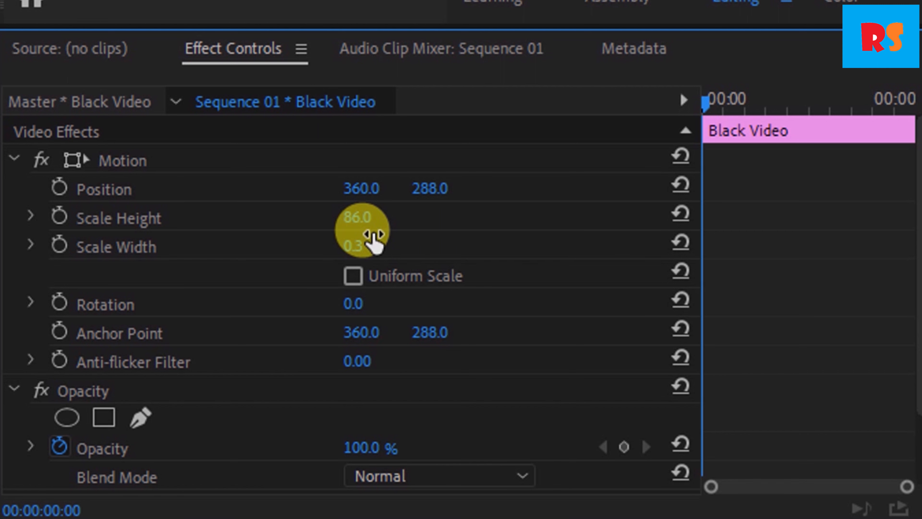
Shorten the thin Black Video line to text-cursor size with a scale height of 10.
drag(373, 239, 411, 224)
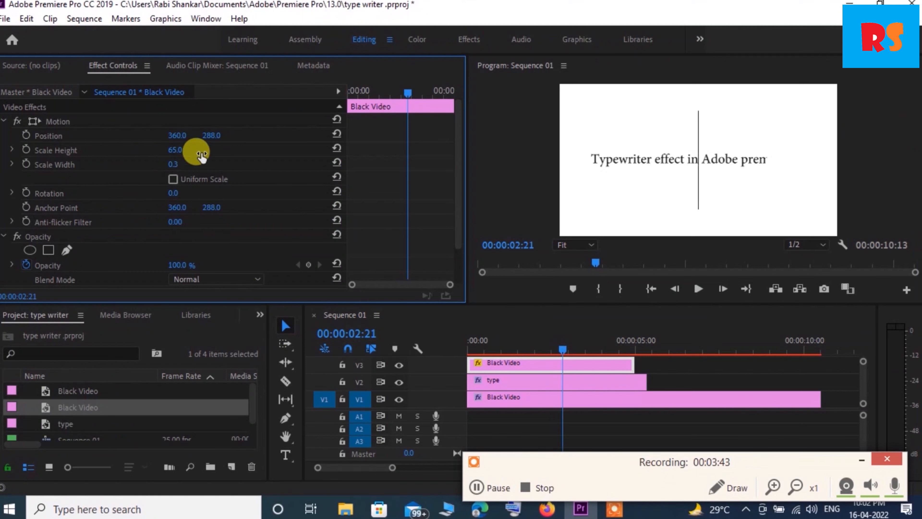
drag(176, 161, 168, 162)
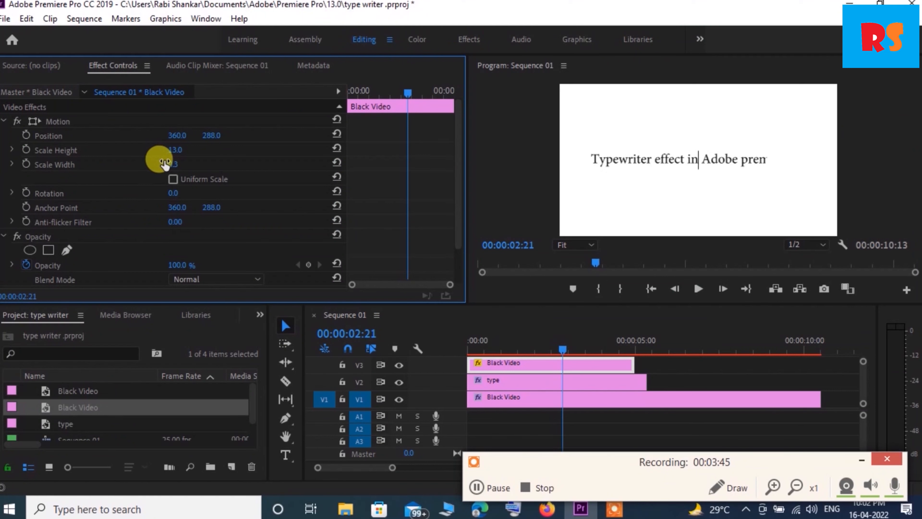
drag(164, 163, 159, 163)
Keyframe the cursor line's horizontal position from 82 at 00:00:00:11 to 642 at the end of the revealed text.
drag(563, 349, 480, 352)
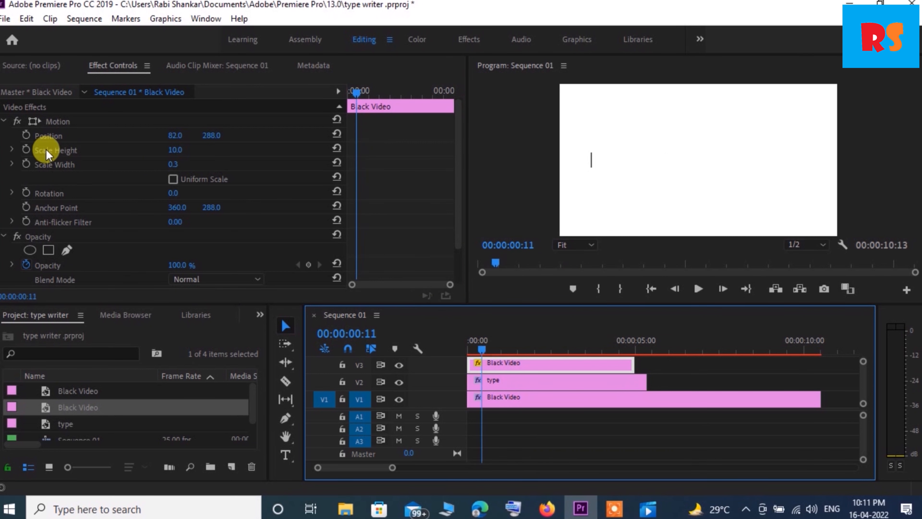
click(25, 135)
drag(497, 342, 583, 349)
click(178, 135)
drag(178, 136, 562, 155)
click(424, 94)
click(620, 349)
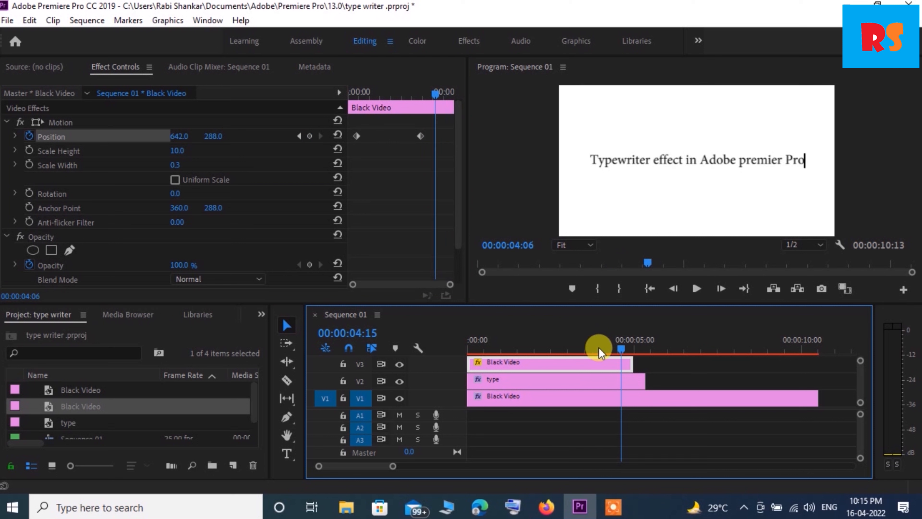
Adjust the timing of the cursor's ending Position keyframe until the line follows the edge of the revealed text.
drag(599, 352, 502, 351)
drag(422, 134, 419, 135)
drag(500, 347, 572, 350)
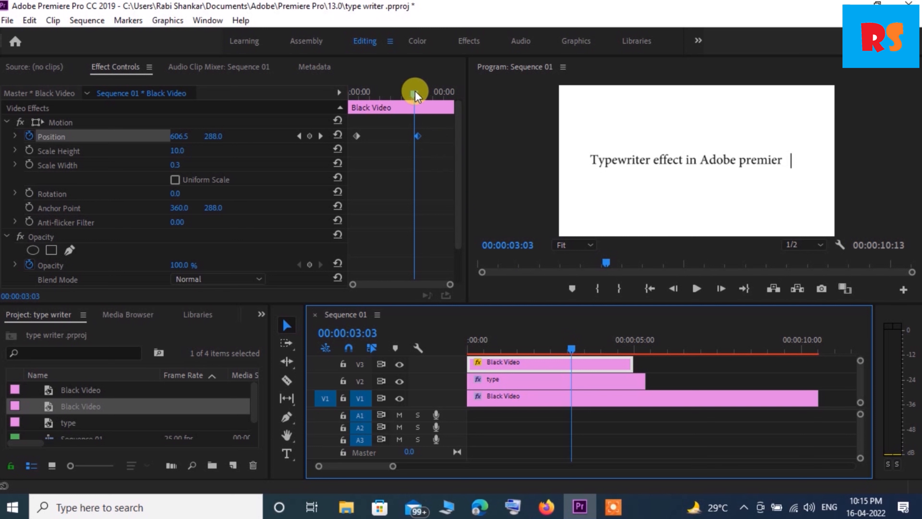
drag(572, 346, 505, 346)
mouse_move(418, 136)
mouse_down()
mouse_move(403, 136)
mouse_move(416, 139)
mouse_up()
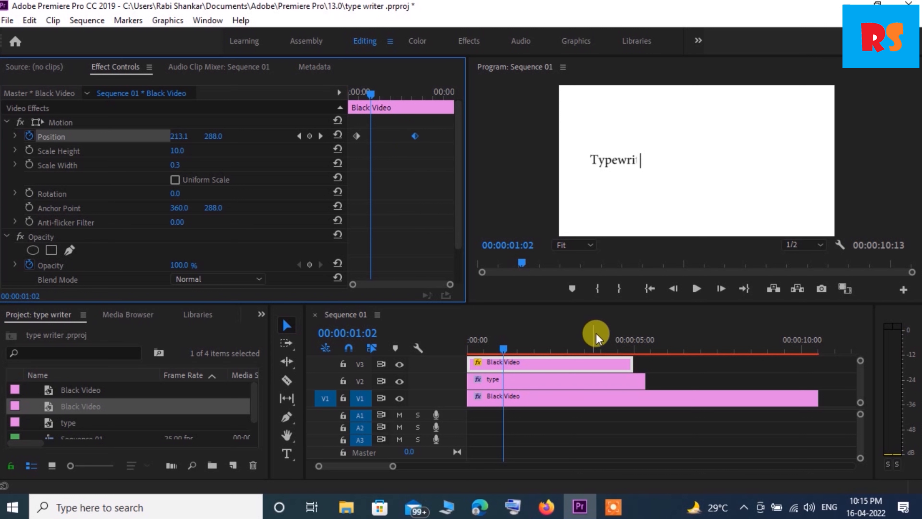
drag(508, 345, 568, 349)
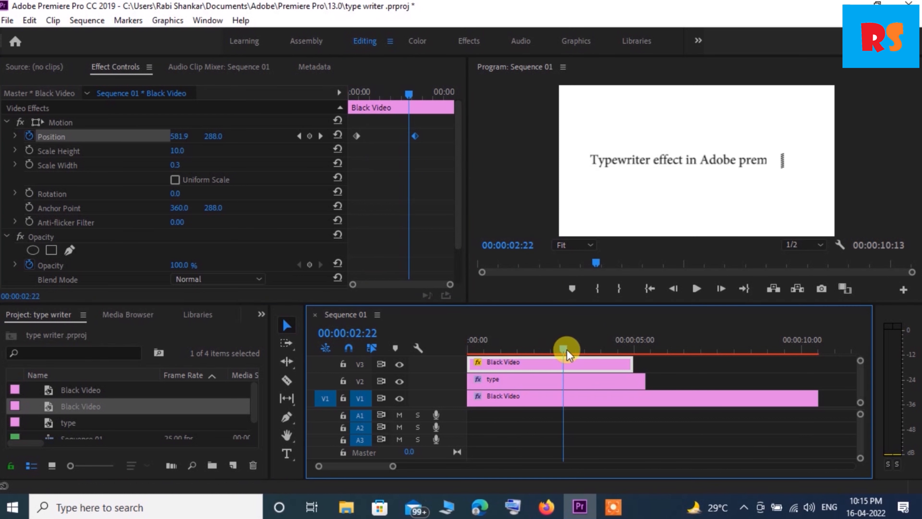
mouse_move(415, 135)
mouse_down()
mouse_move(428, 136)
mouse_move(421, 141)
mouse_up()
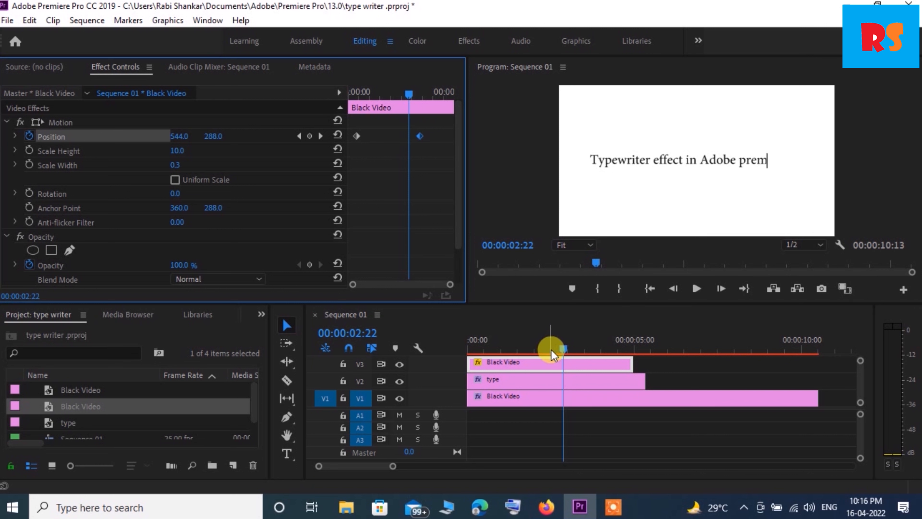
mouse_move(555, 347)
mouse_down()
mouse_move(482, 352)
mouse_move(601, 347)
mouse_move(490, 343)
mouse_move(541, 337)
mouse_up()
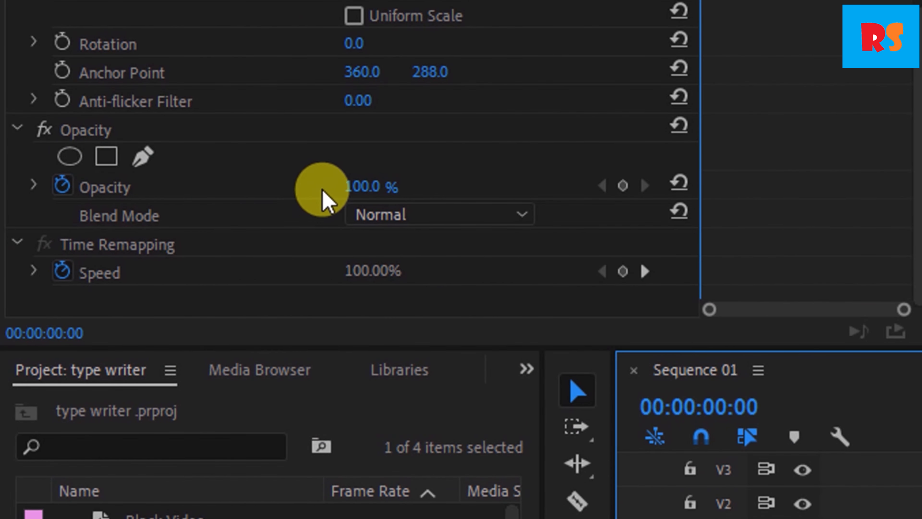
Keyframe the cursor line's opacity at 0% at 00:00:00:00 and 100% at 00:00:00:04.
click(356, 188)
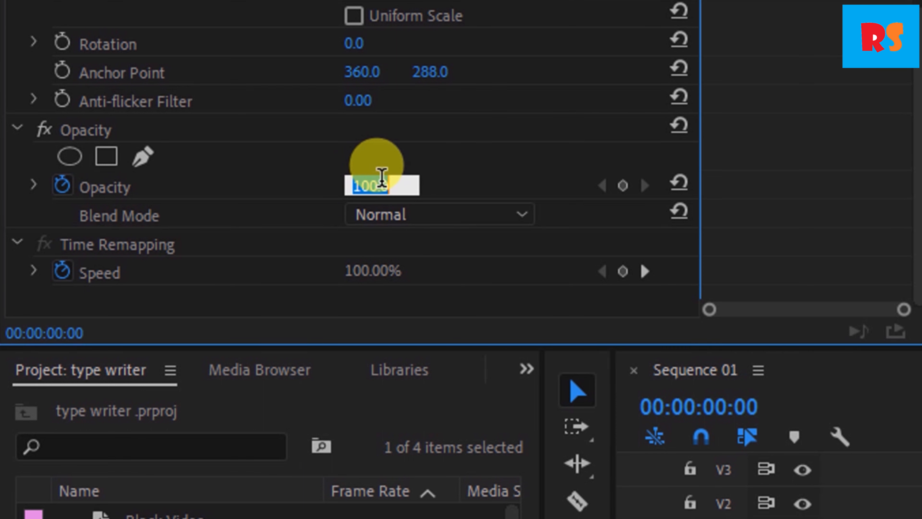
text(0)
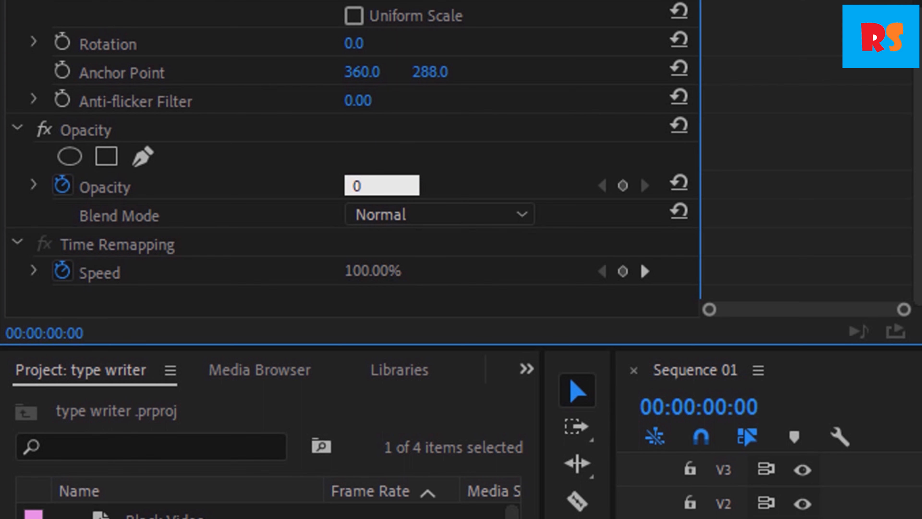
click(396, 188)
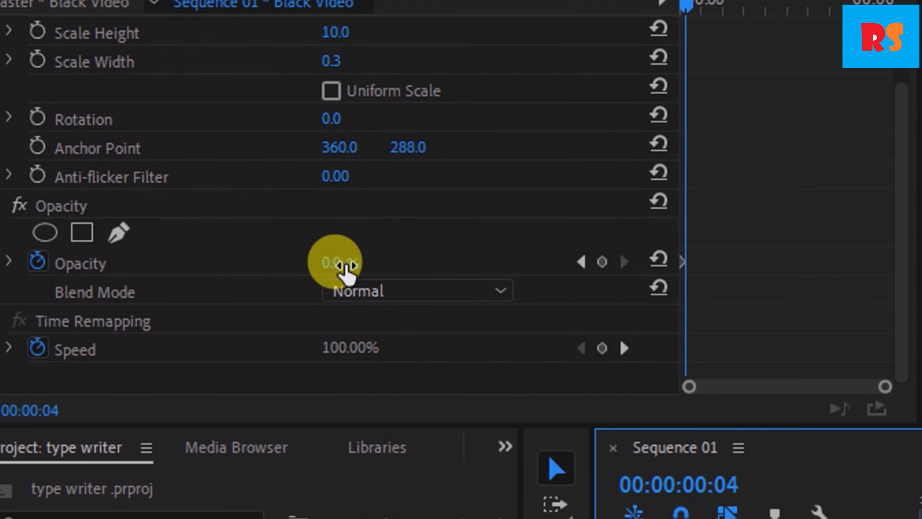
drag(365, 188, 400, 189)
drag(378, 269, 505, 273)
Add an opacity keyframe of 0% to the cursor line at 00:00:00:08.
key(Right)
key(Right)
key(Right)
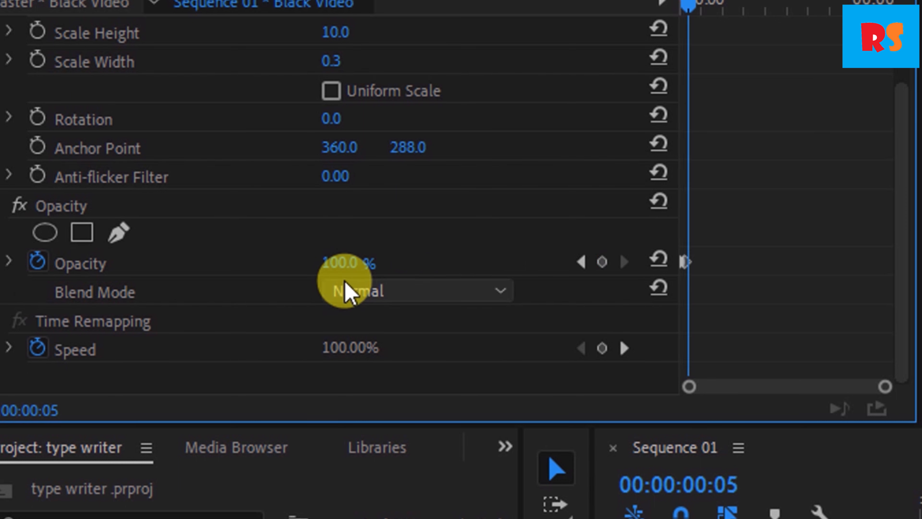
key(Right)
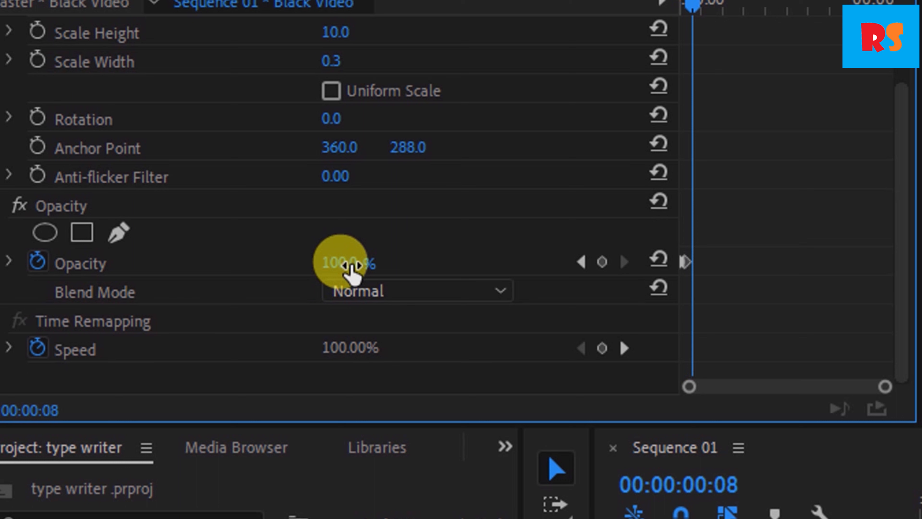
click(345, 263)
text(0)
key(Return)
Add an opacity keyframe of 100% to the cursor line at 00:00:00:12.
key(Right)
key(Right)
key(Right)
key(Right)
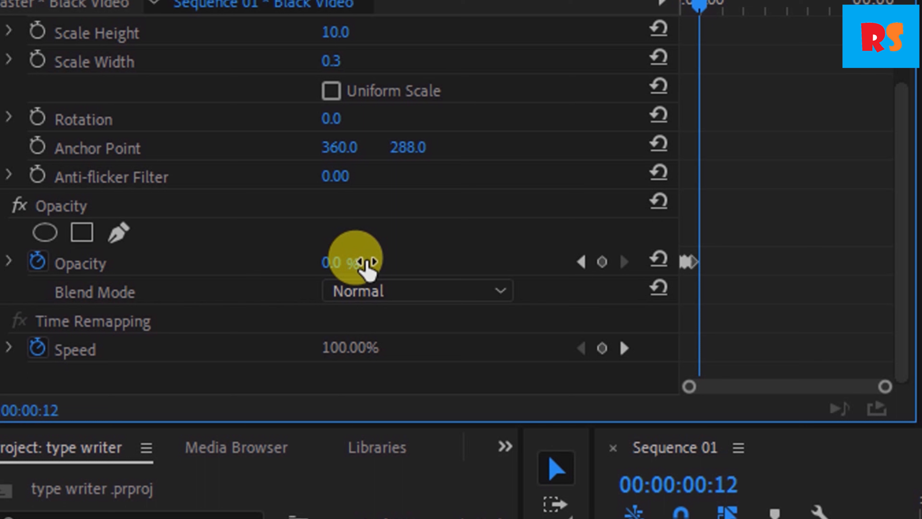
click(343, 263)
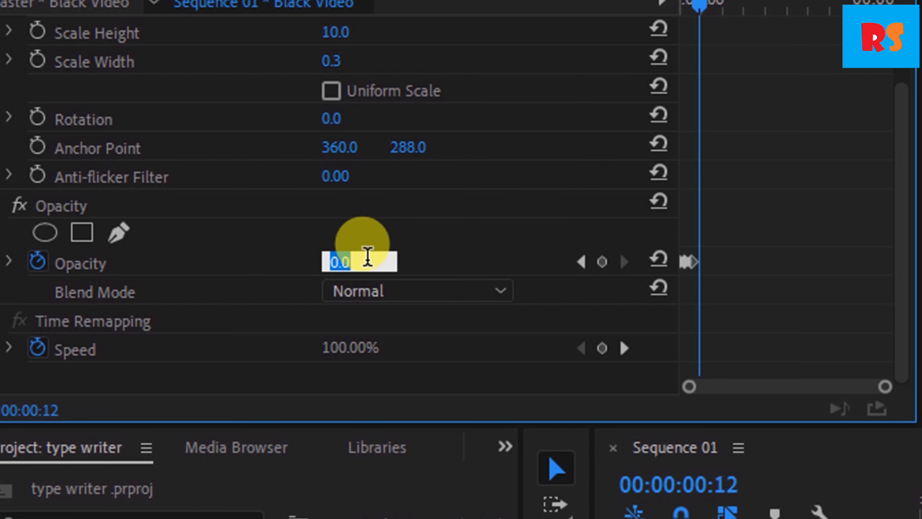
text(100)
key(Return)
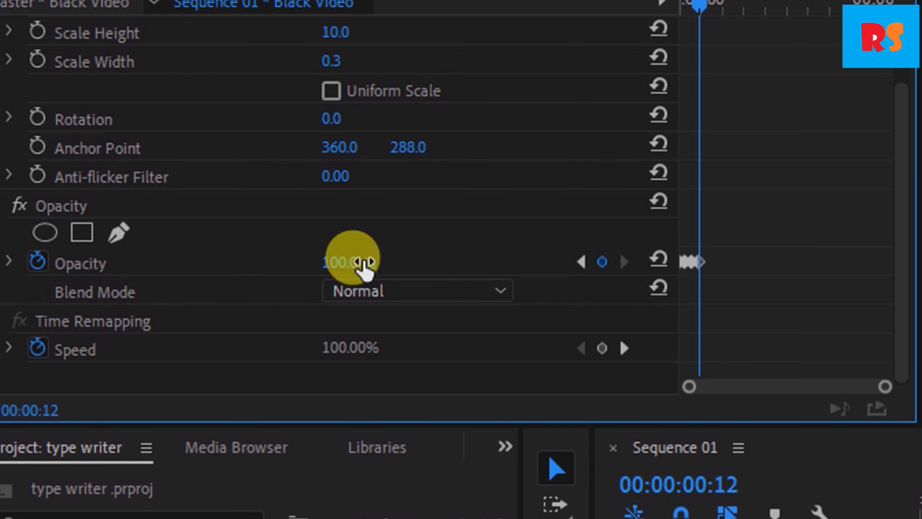
Add an opacity keyframe of 0% to the cursor line at 00:00:00:16.
key(Right)
key(Right)
key(Right)
key(Right)
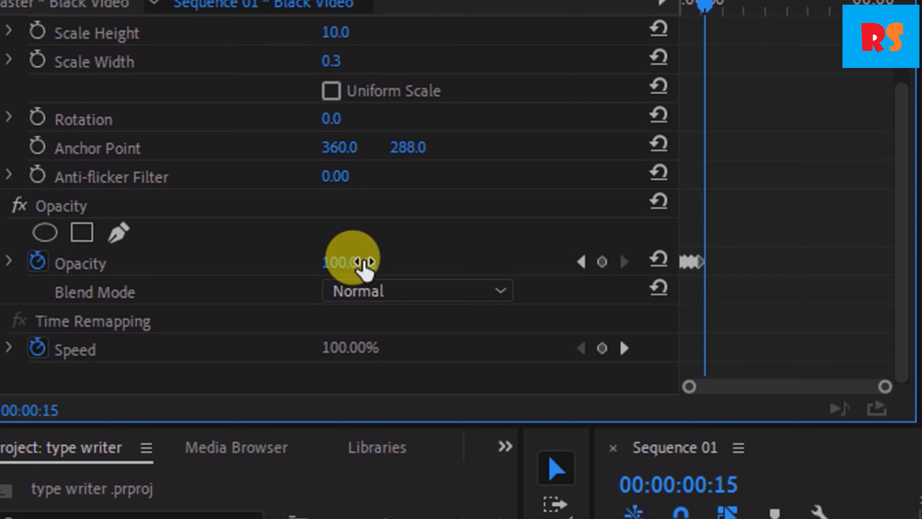
click(347, 263)
text(0)
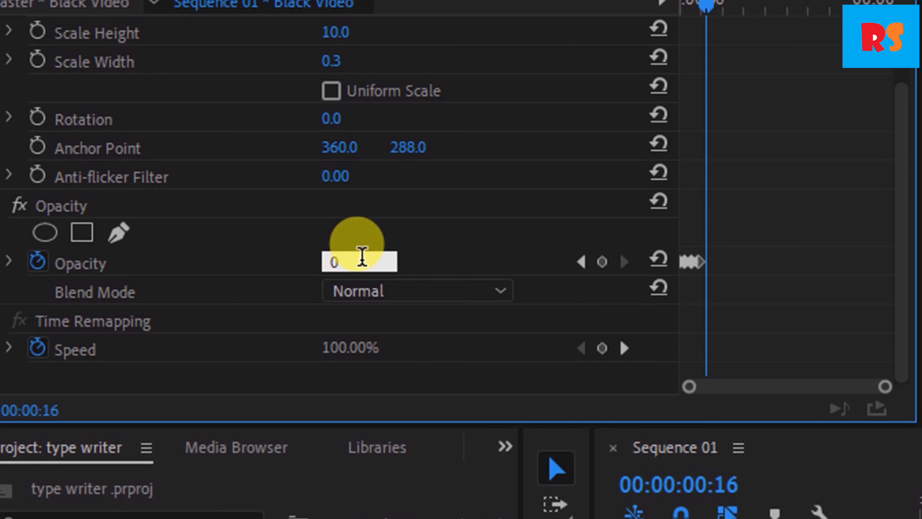
key(Return)
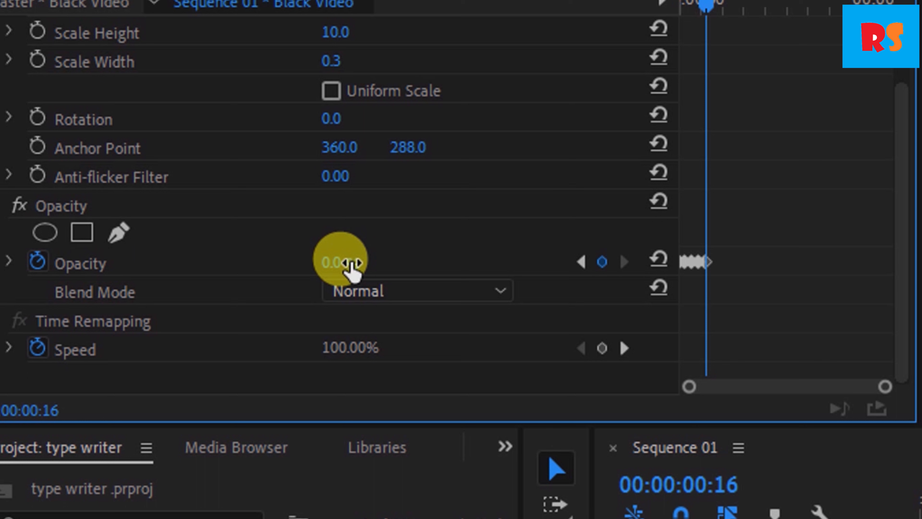
Copy the cursor line's opacity blink keyframes and paste them at 00:00:00:15 and 00:00:00:22.
right_click(677, 260)
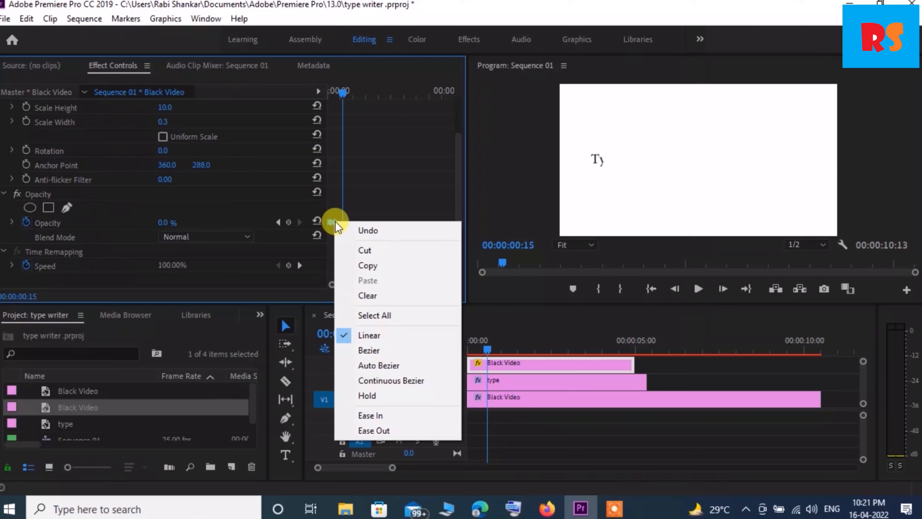
click(362, 266)
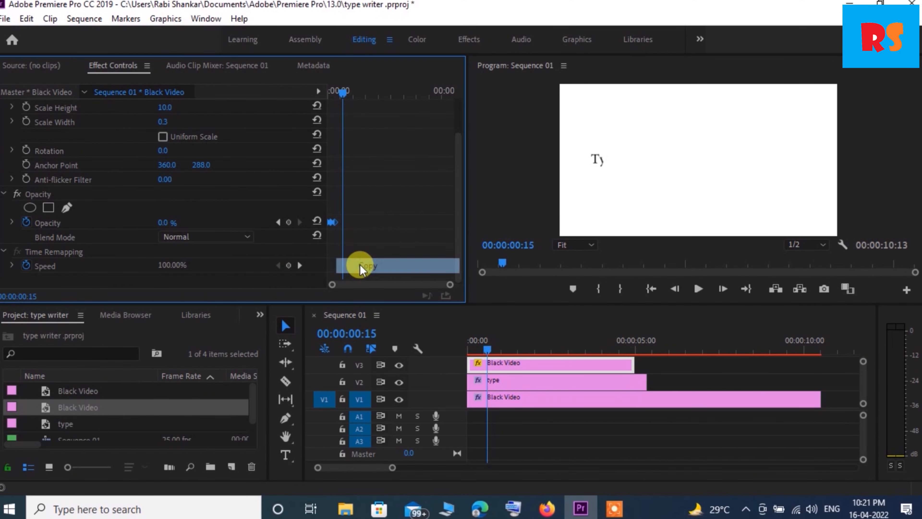
right_click(337, 222)
click(381, 280)
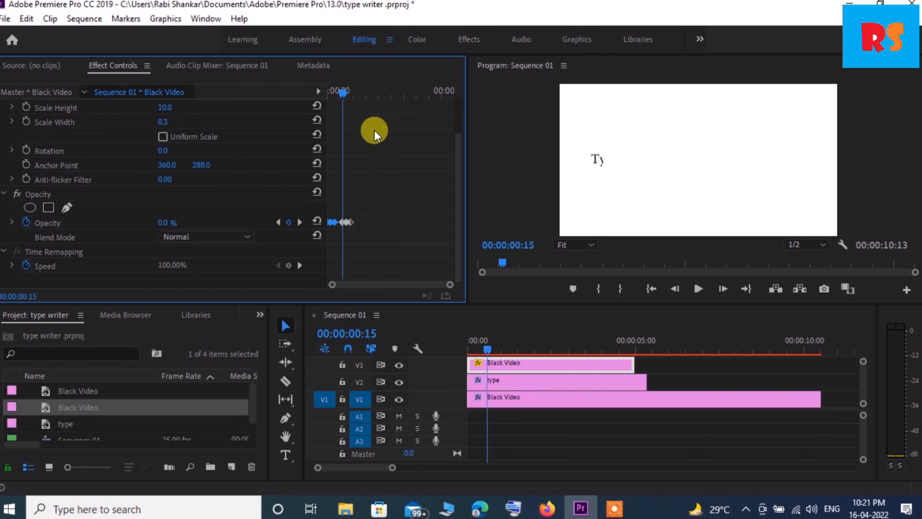
drag(344, 95, 348, 93)
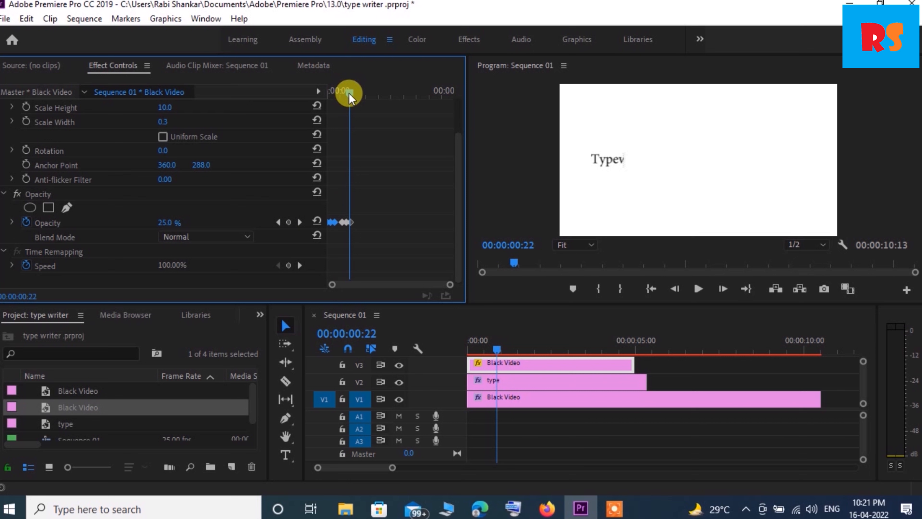
click(368, 226)
right_click(352, 222)
click(397, 280)
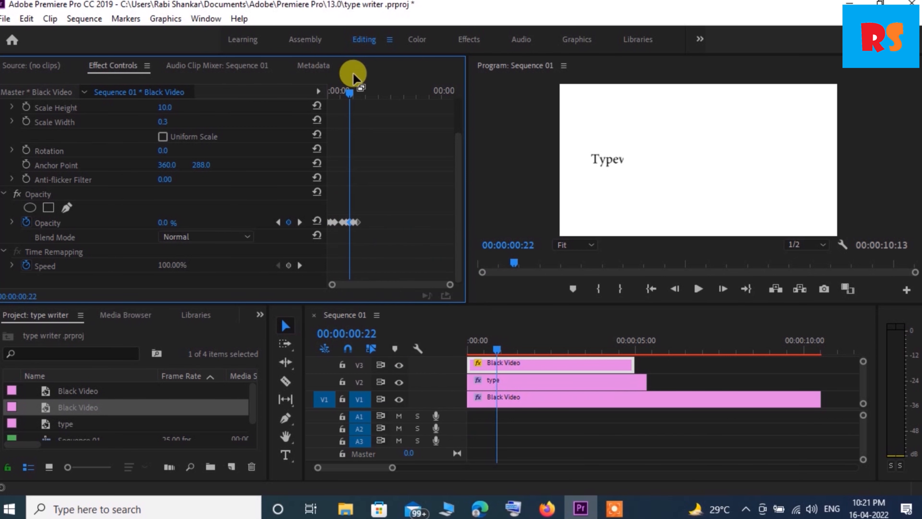
Keep pasting the opacity blink keyframes one after another from 00:00:01:07 through 00:00:03:23.
drag(354, 93, 357, 93)
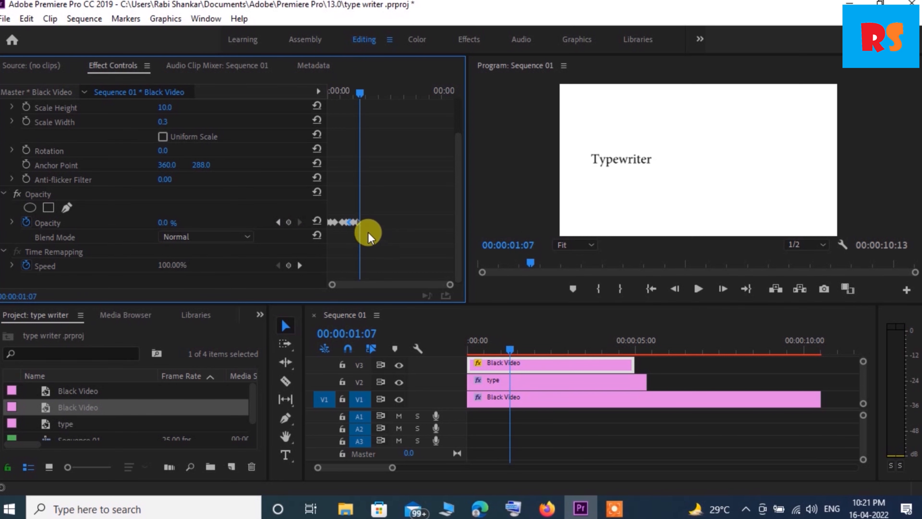
right_click(362, 221)
click(411, 273)
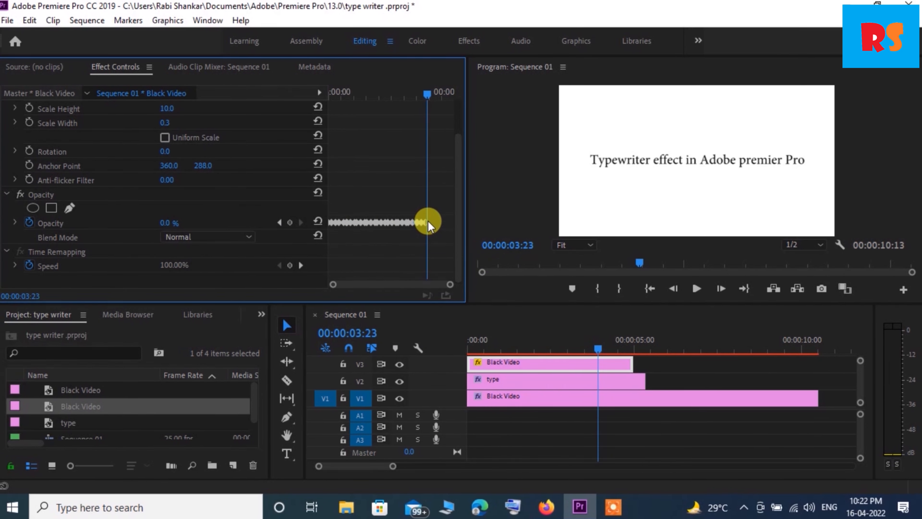
right_click(427, 221)
click(457, 281)
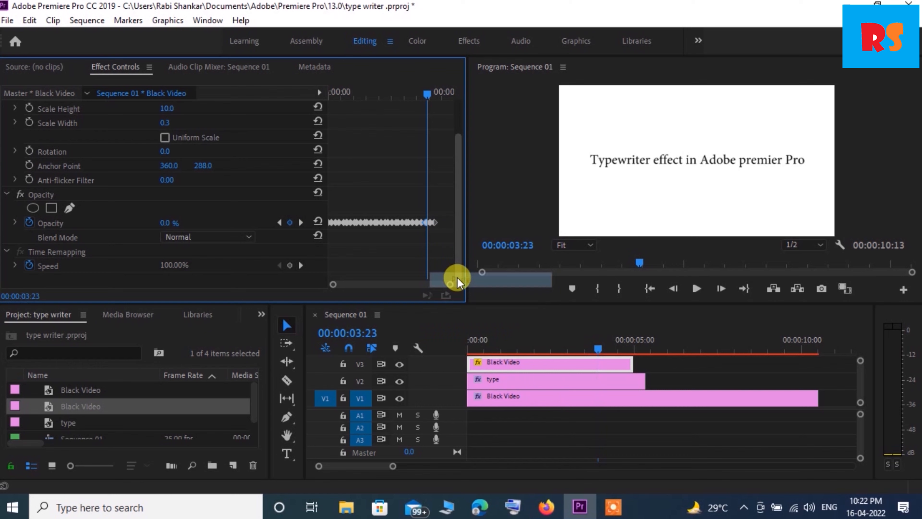
Play the sequence from 00:00:00:00 to preview the typewriter text with its blinking cursor.
drag(427, 94, 434, 95)
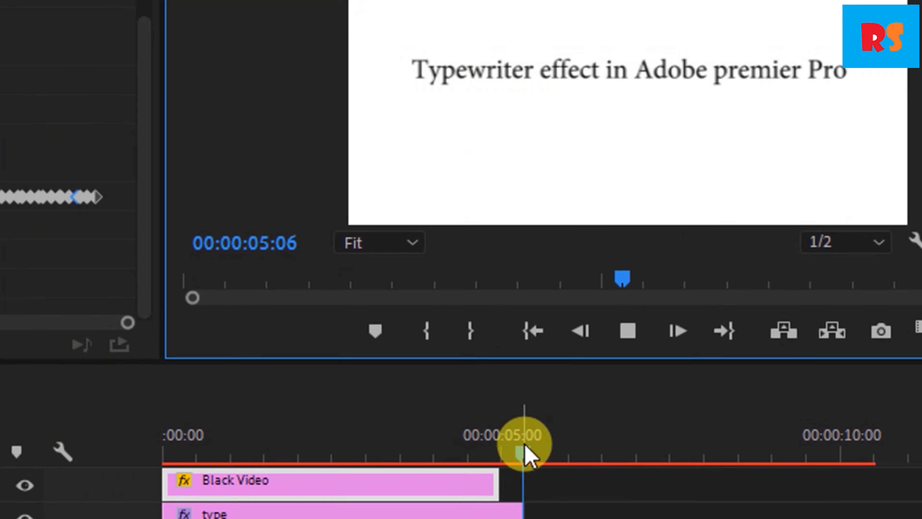
drag(646, 348, 612, 346)
drag(459, 456, 156, 450)
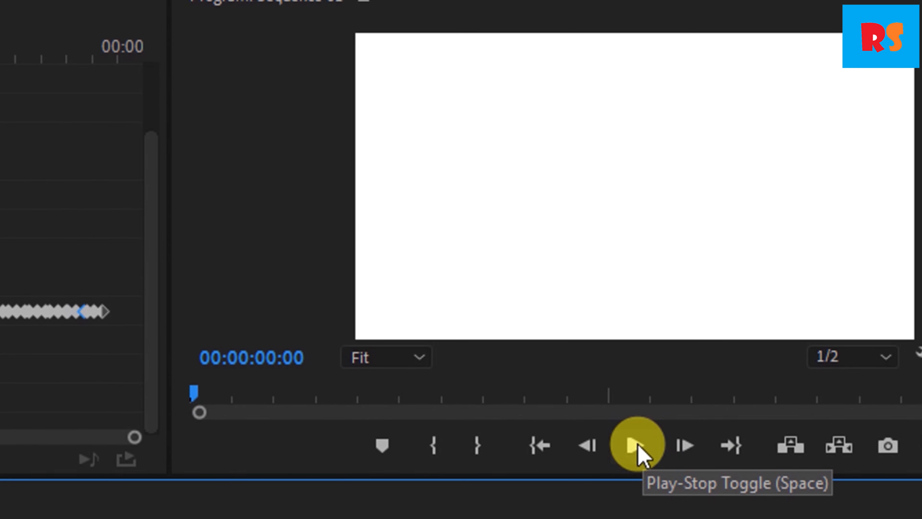
click(636, 448)
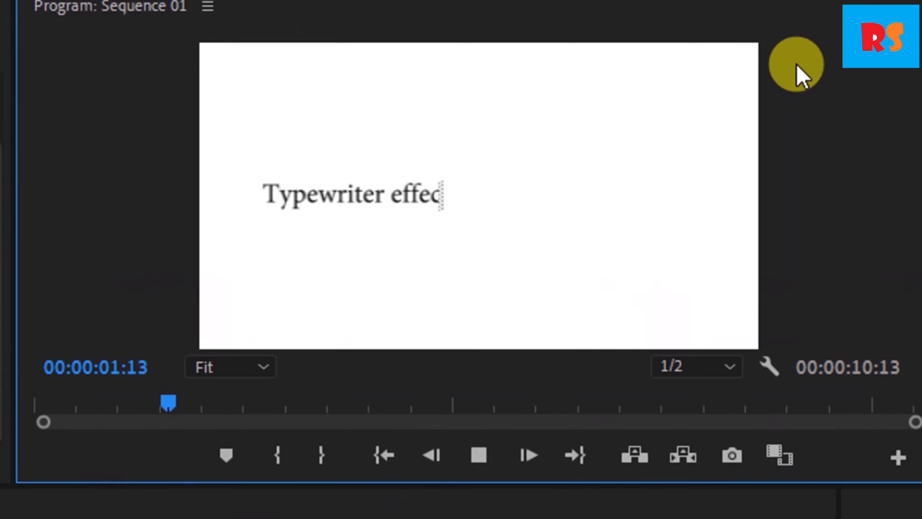